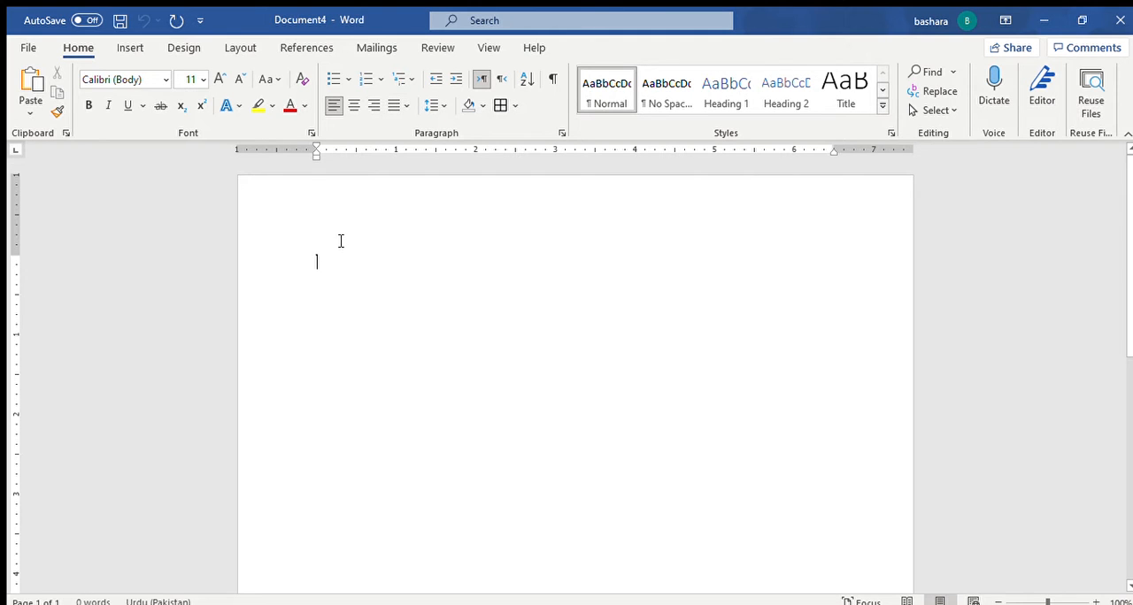
Step: Set the empty document's font to Jameel Noori Nastaleeq at size 18 and its text direction to right-to-left
{"action": "left_click", "coordinate": [159, 78]}
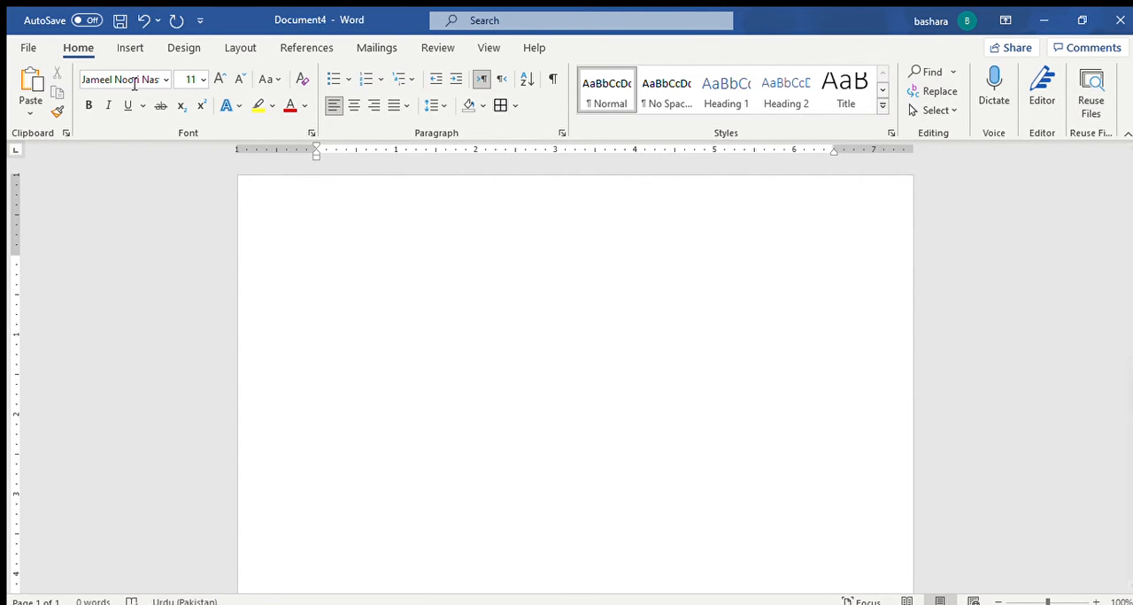
{"action": "left_click", "coordinate": [217, 79]}
{"action": "left_click", "coordinate": [217, 78]}
{"action": "left_click", "coordinate": [215, 79]}
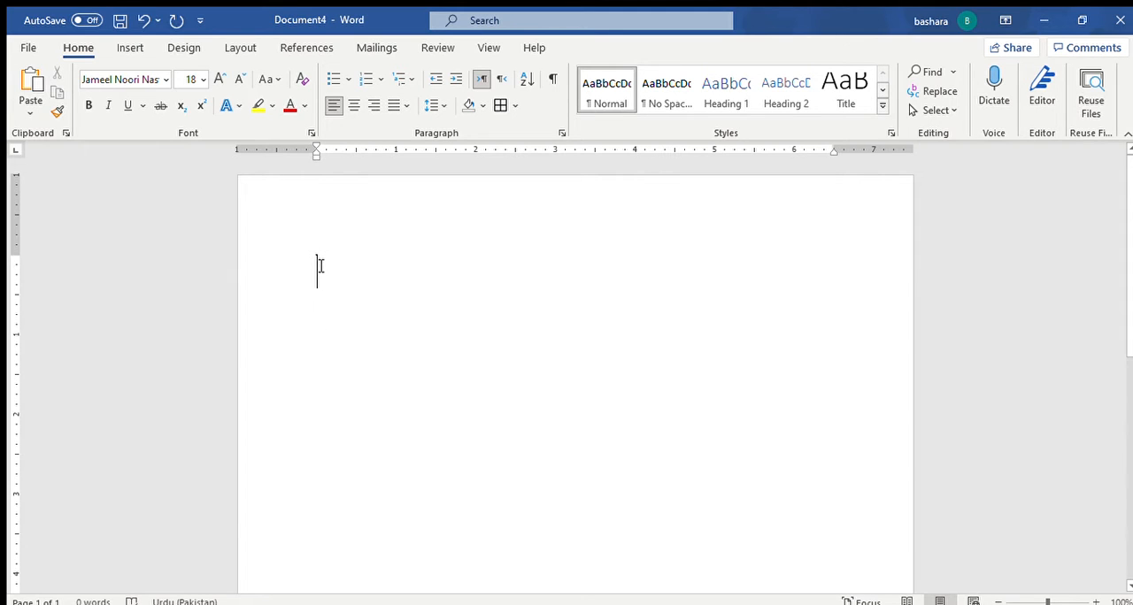
{"action": "left_click", "coordinate": [501, 78]}
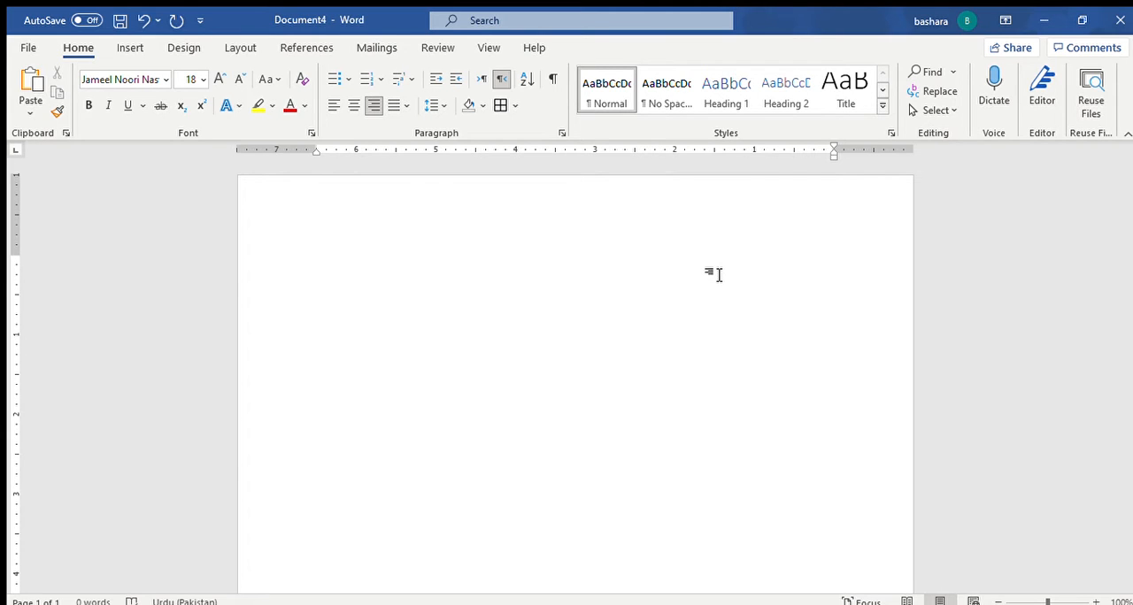
Step: Enter the poem's first line "کی محمدؐ سے وفا تو نے تو ہم تیرے ہیں" and start a new paragraph
{"action": "type", "text": "بی محمد"}
{"action": "type", "text": "ؐ سے وفات"}
{"action": "type", "text": "و نے"}
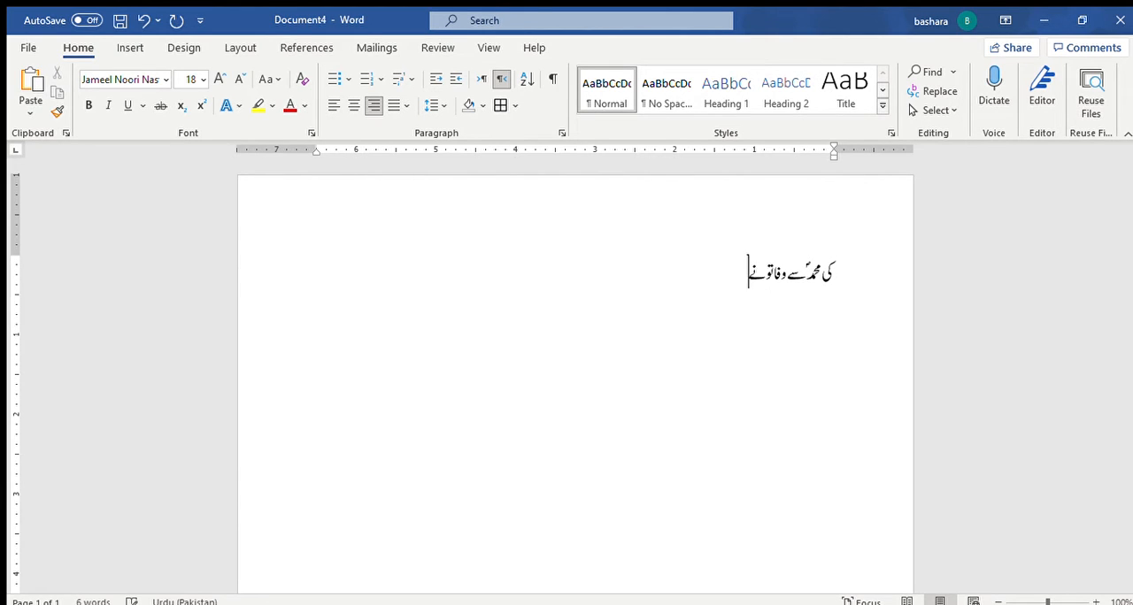
{"action": "type", "text": " تو ہم تیرے ہیں"}
{"action": "key", "text": "Return"}
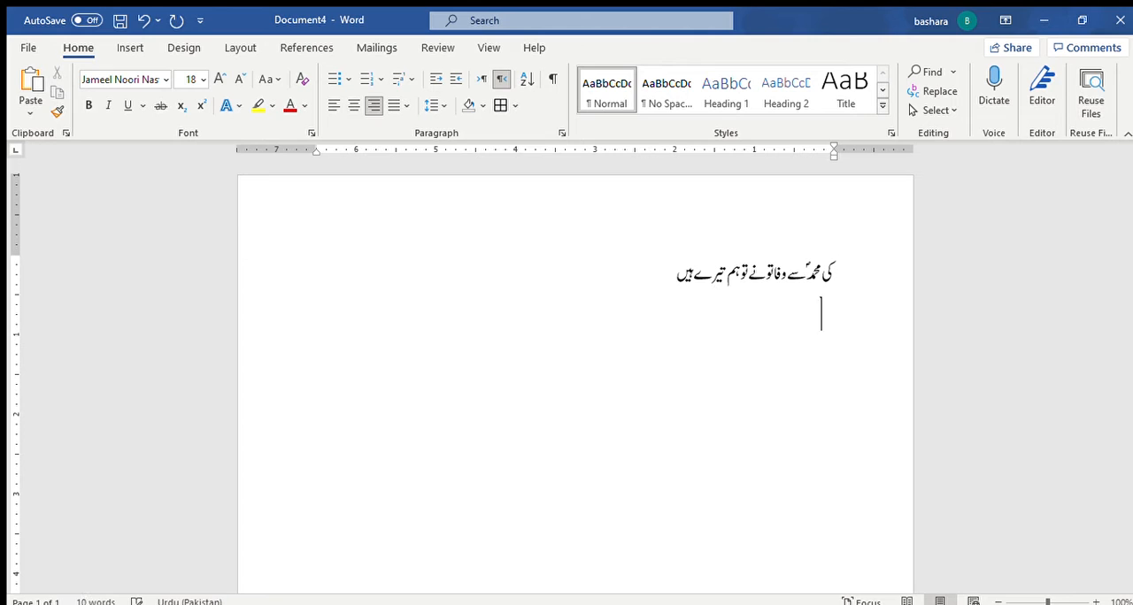
Step: Enter the second line "یہ جہاں چیز ہے کیا لوح و قلم تیرے ہیں" and start a new paragraph
{"action": "type", "text": "یہ تہاں ل"}
{"action": "key", "text": "BackSpace"}
{"action": "key", "text": "BackSpace"}
{"action": "type", "text": "چیز"}
{"action": "key", "text": "BackSpace"}
{"action": "key", "text": "BackSpace"}
{"action": "key", "text": "BackSpace"}
{"action": "key", "text": "BackSpace"}
{"action": "key", "text": "BackSpace"}
{"action": "type", "text": "ں چیز ہے کیا"}
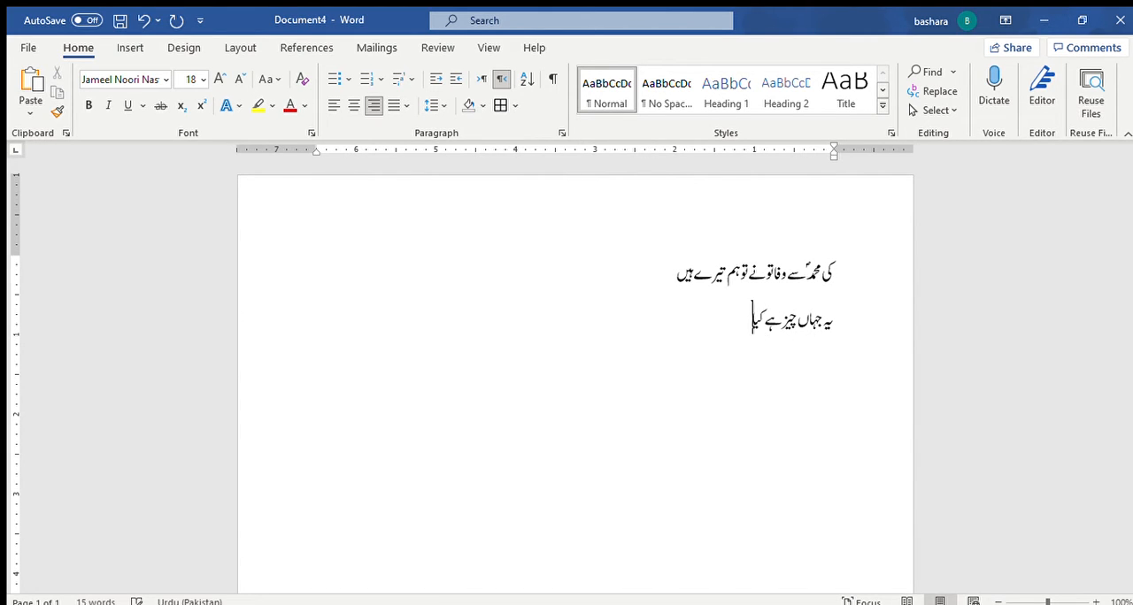
{"action": "type", "text": " لوح و قلم تیرے ہیں"}
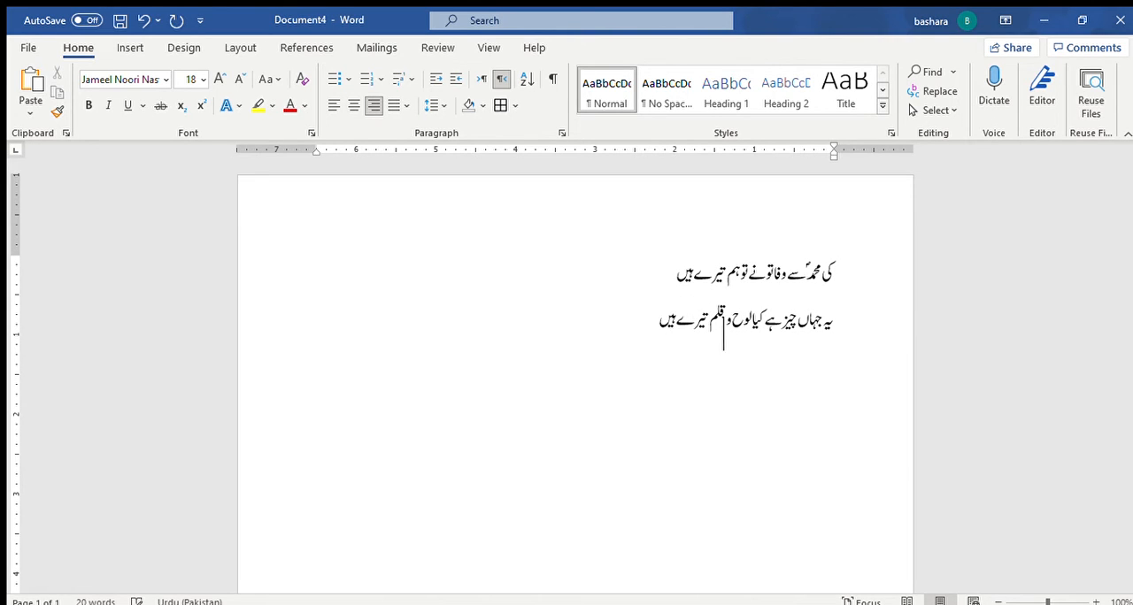
{"action": "key", "text": "Return"}
Step: Enter the third line "کار زار دہر میں وجہ ظفر وجہ سکون" and start a new paragraph
{"action": "type", "text": "کارزار دہر میں وجہ ظ"}
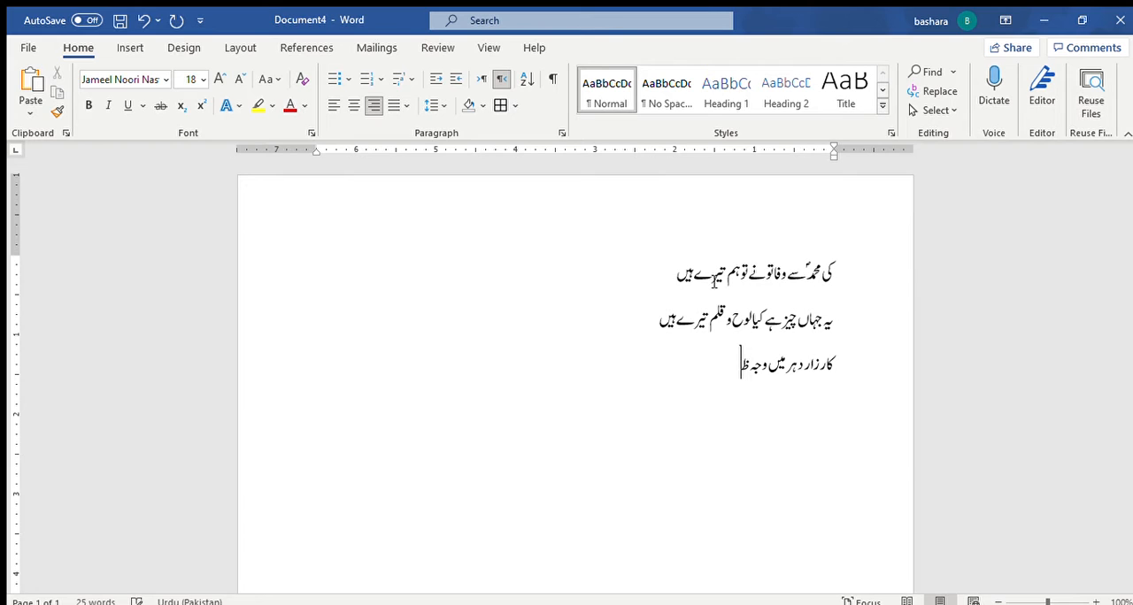
{"action": "type", "text": "فر وجہ سکون"}
{"action": "key", "text": "Return"}
Step: Enter the fourth line "عرصہ محشر میں وجہ در گزر خیر البشرؐ" and start a new paragraph
{"action": "type", "text": "عرصہ"}
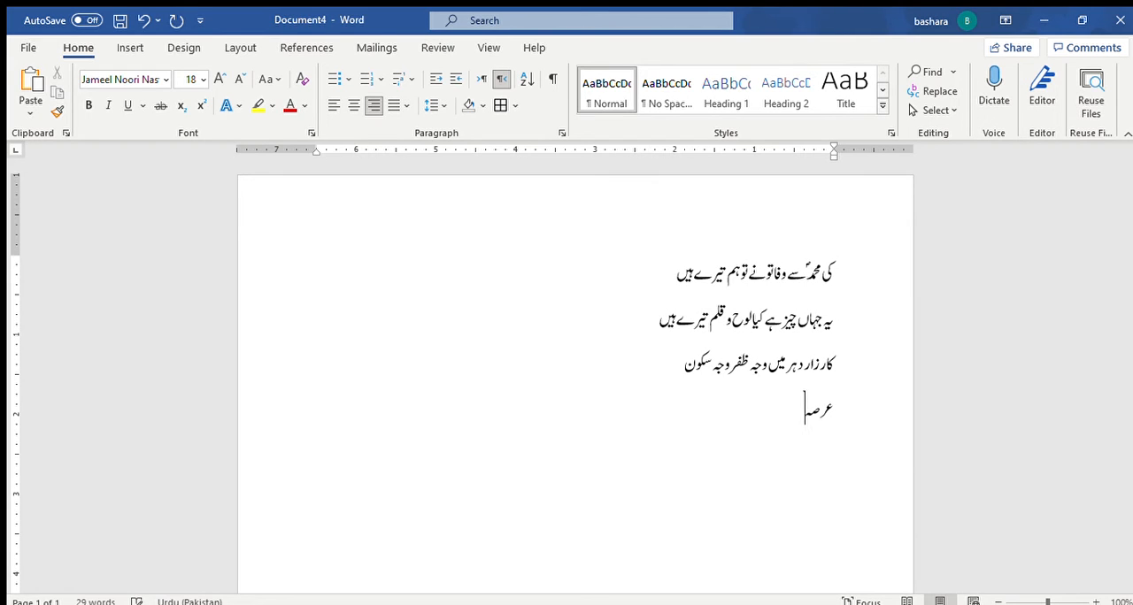
{"action": "type", "text": " محشر میں مجہ در گزر"}
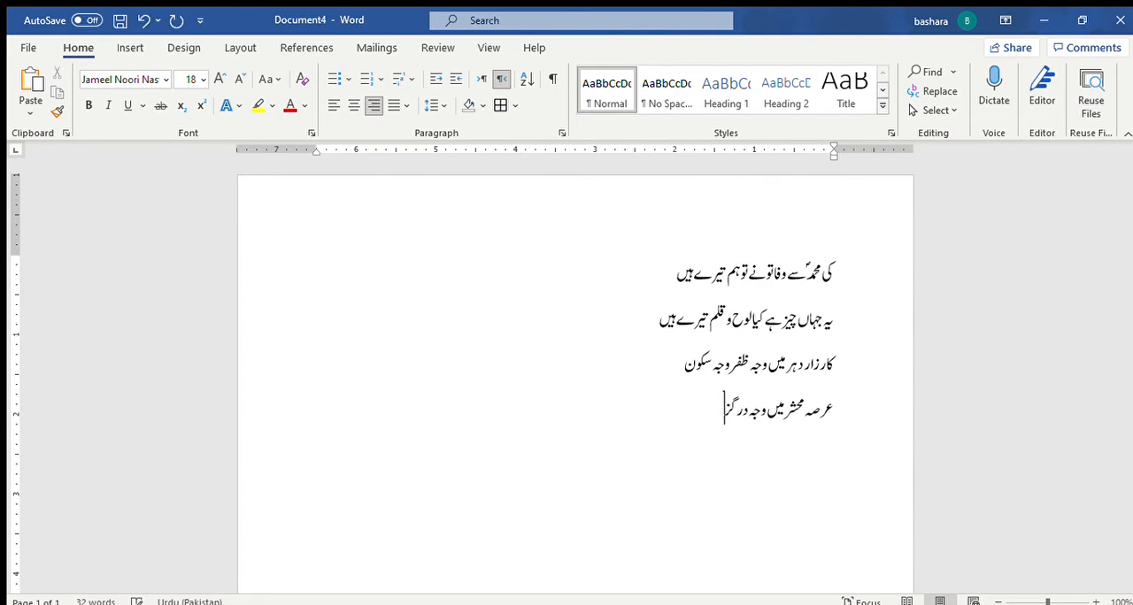
{"action": "type", "text": " خیر البشرؐ"}
{"action": "key", "text": "Return"}
Step: Enter the fifth line "کب ملے گا ملت بیضا کو پھر اوج کمال" and start a new paragraph
{"action": "type", "text": "کب ملے گا ملت"}
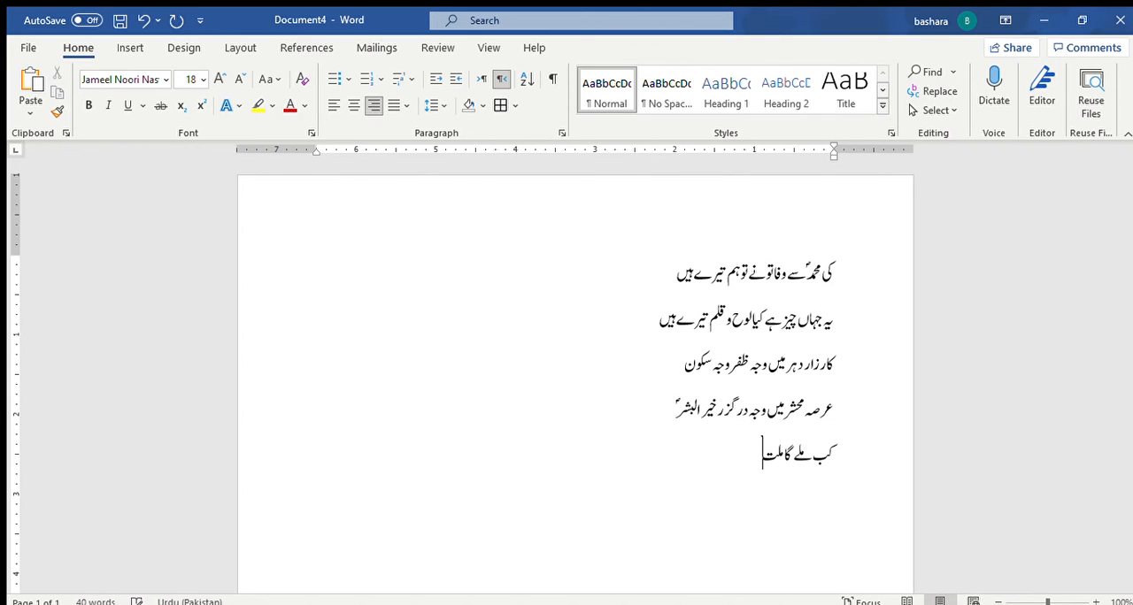
{"action": "type", "text": " بیضا کو پھر اوج"}
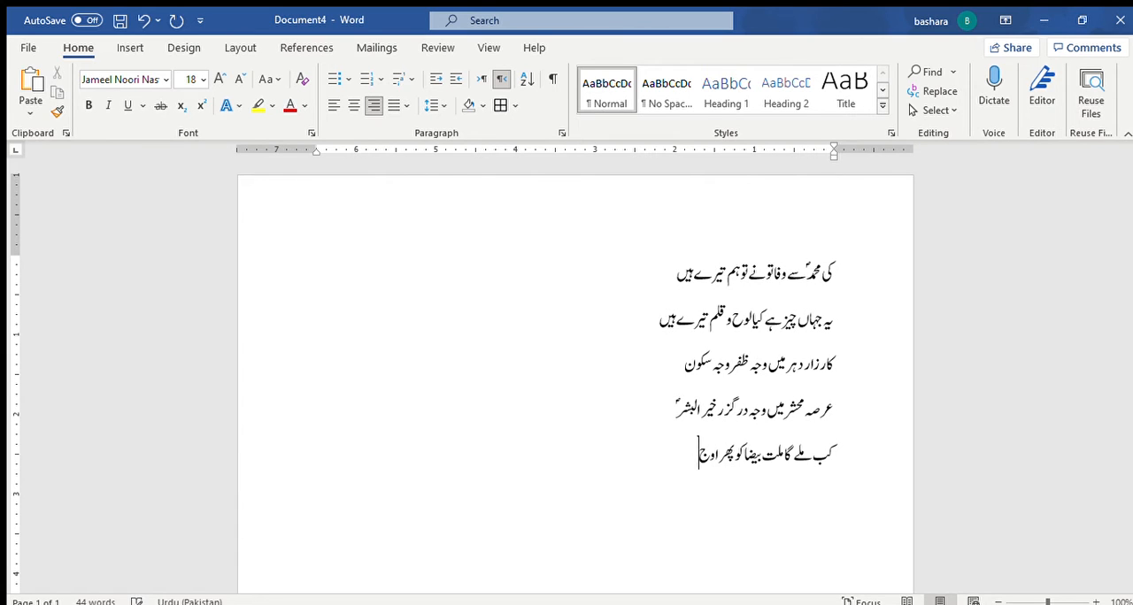
{"action": "type", "text": " کمال"}
{"action": "key", "text": "Return"}
Step: Enter the sixth line "کب شب حالات کی ہوگی سحر خیر البشر" and start a new paragraph
{"action": "type", "text": "کب شب حالات کی وہ"}
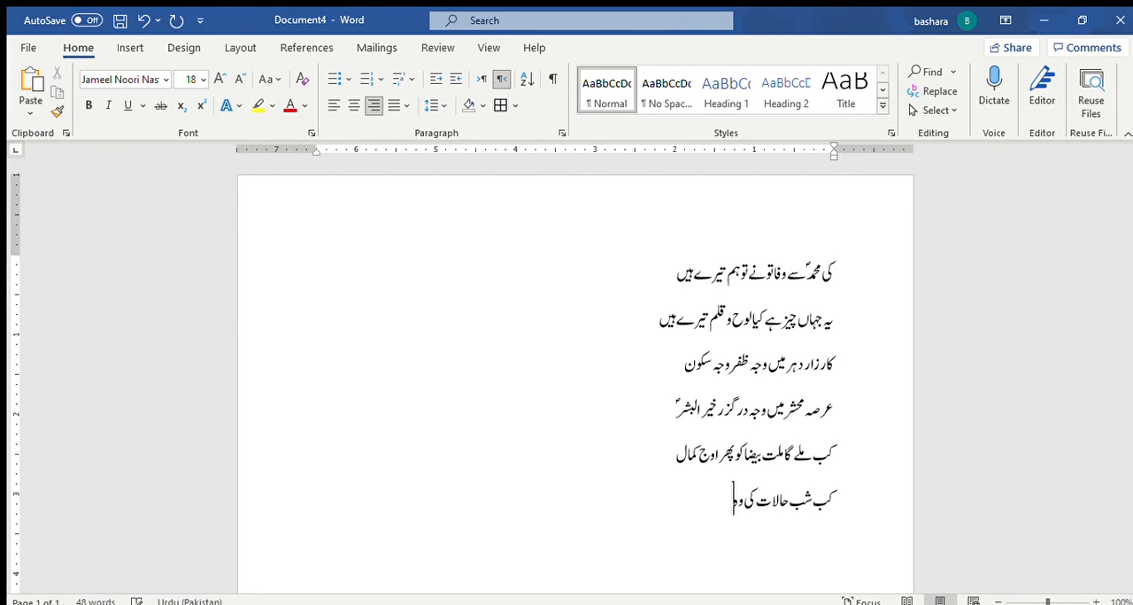
{"action": "key", "text": "BackSpace"}
{"action": "key", "text": "BackSpace"}
{"action": "type", "text": "ہو گی سحر خیر البشر"}
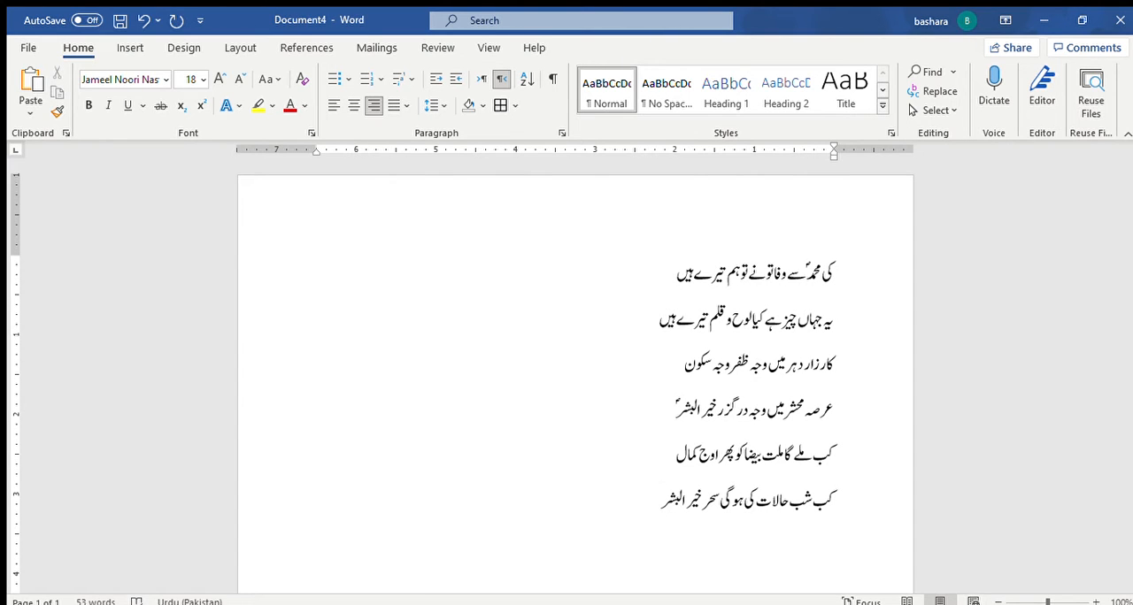
{"action": "key", "text": "Return"}
Step: Enter "ہوی ختم اس کی حجت اس زمیں کے بسے والوں" as the start of the seventh line
{"action": "type", "text": "ہوی"}
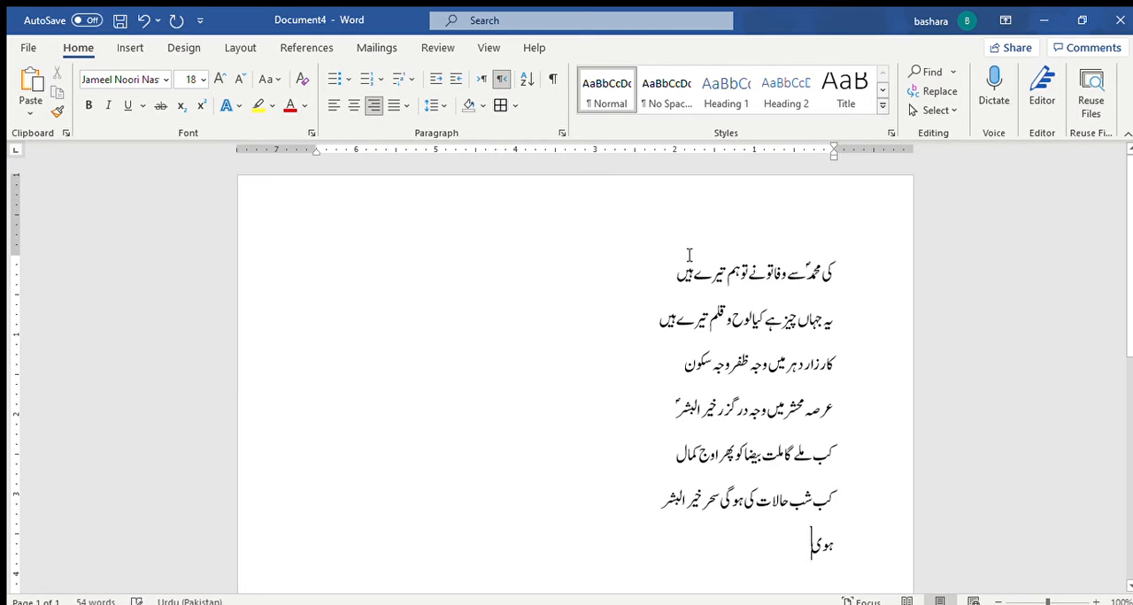
{"action": "type", "text": " ختم"}
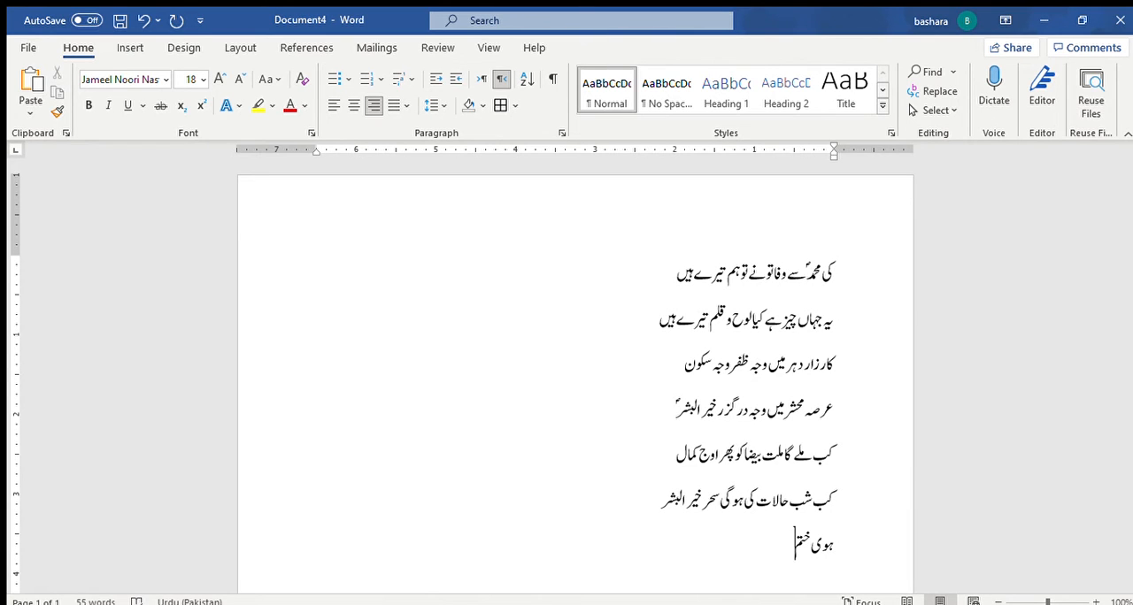
{"action": "type", "text": "اس کی جحت اس زمی"}
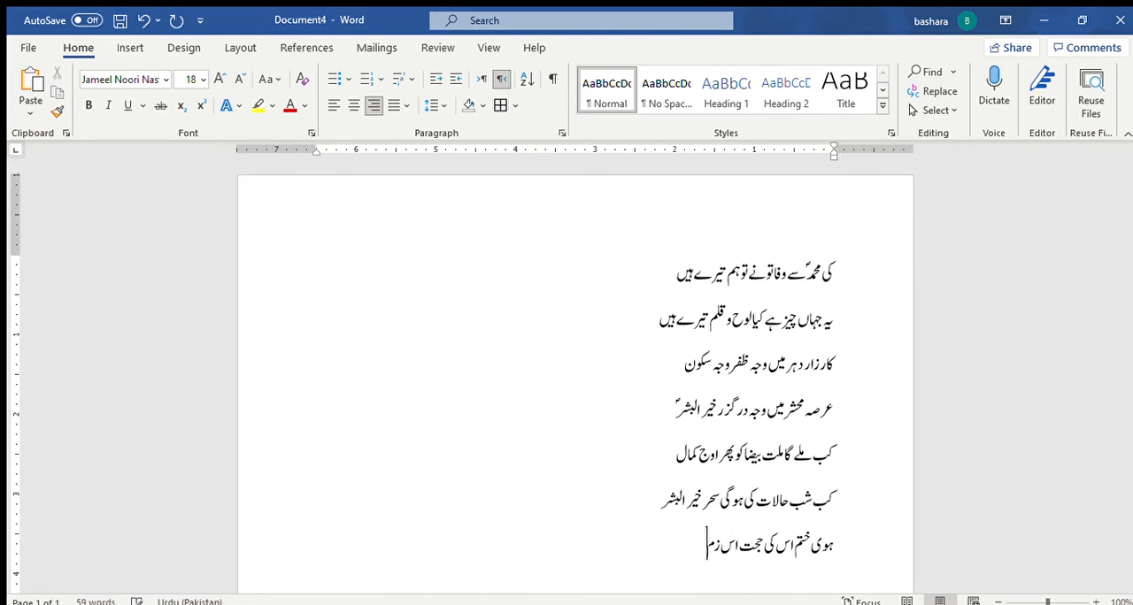
{"action": "type", "text": "ں کے بسے والوں"}
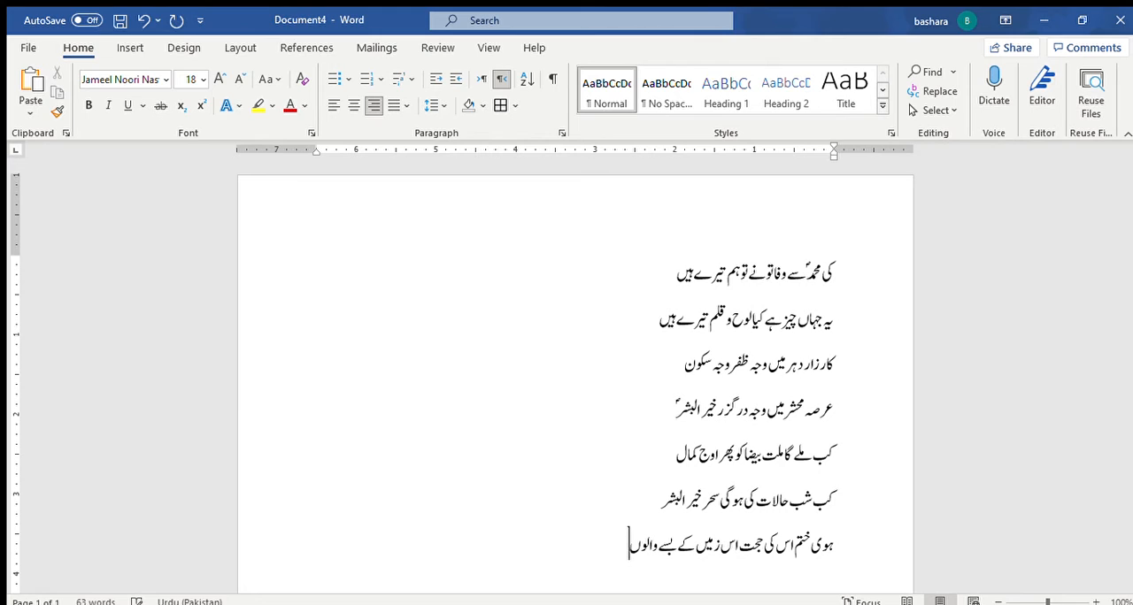
{"action": "type", "text": " پر کہ پچ"}
Step: Continue the seventh line with "پر کہ پہنچایا ہے"
{"action": "key", "text": "BackSpace"}
{"action": "type", "text": "پا"}
{"action": "key", "text": "BackSpace"}
{"action": "type", "text": "ہنچا ف"}
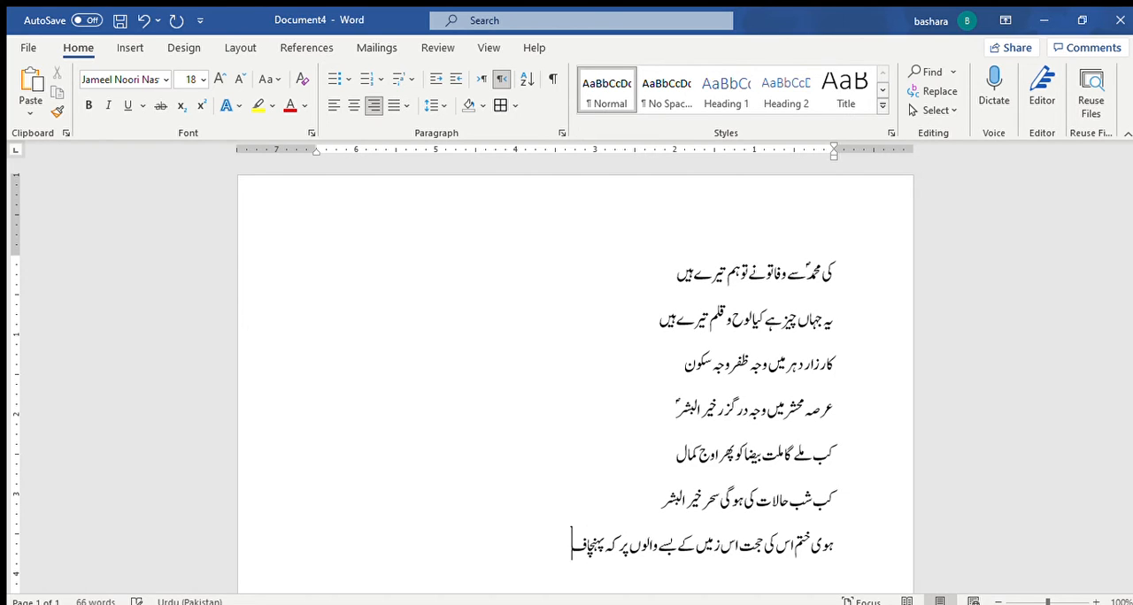
{"action": "key", "text": "BackSpace"}
{"action": "type", "text": "یا"}
{"action": "type", "text": " ہے"}
{"action": "type", "text": " اان"}
Step: Complete the verse with "ان سب تک محمدؐ نے کلام اس کا"
{"action": "key", "text": "BackSpace"}
{"action": "key", "text": "BackSpace"}
{"action": "type", "text": "نن"}
{"action": "key", "text": "BackSpace"}
{"action": "type", "text": "سب تک محمدؐ نے کہ"}
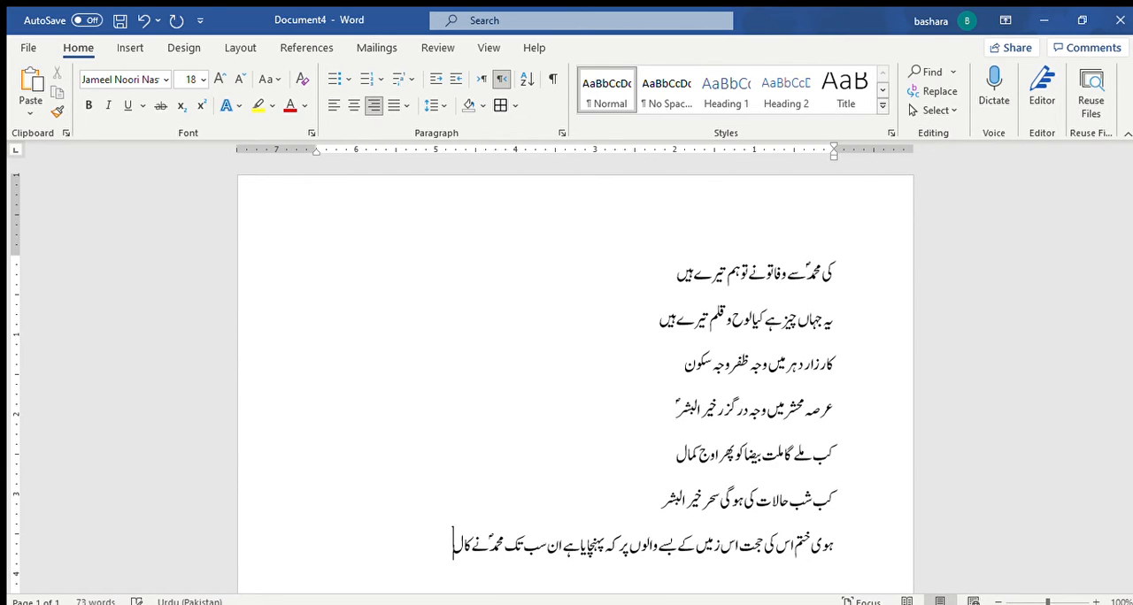
{"action": "type", "text": "ام اس کا"}
Step: Break the long last line before "کہ" into two paragraphs and select all eight lines of the poem
{"action": "left_click", "coordinate": [621, 547]}
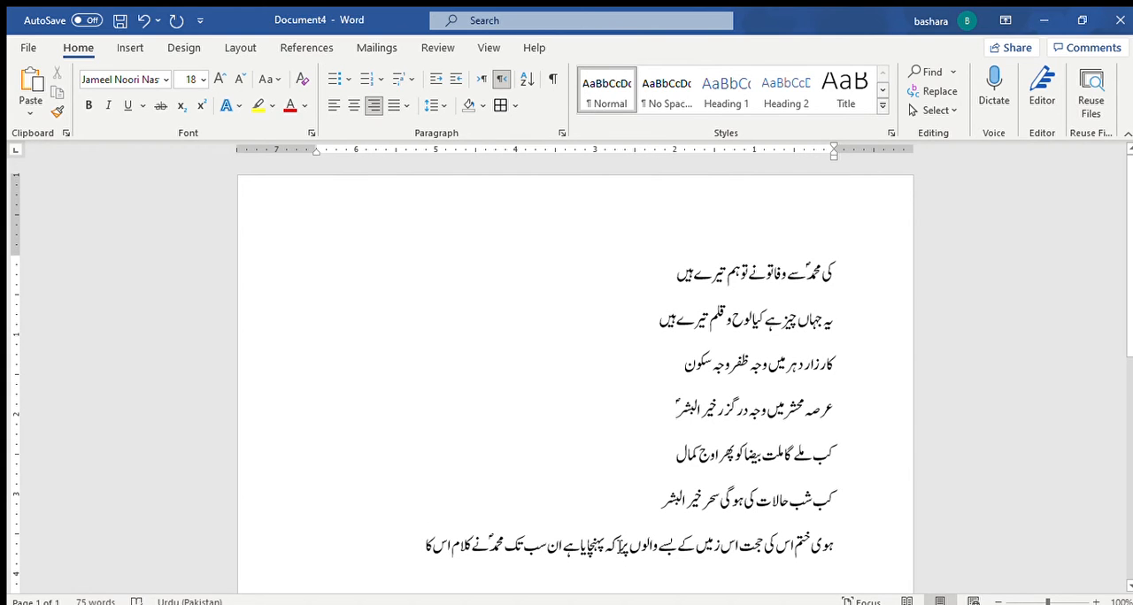
{"action": "key", "text": "Return"}
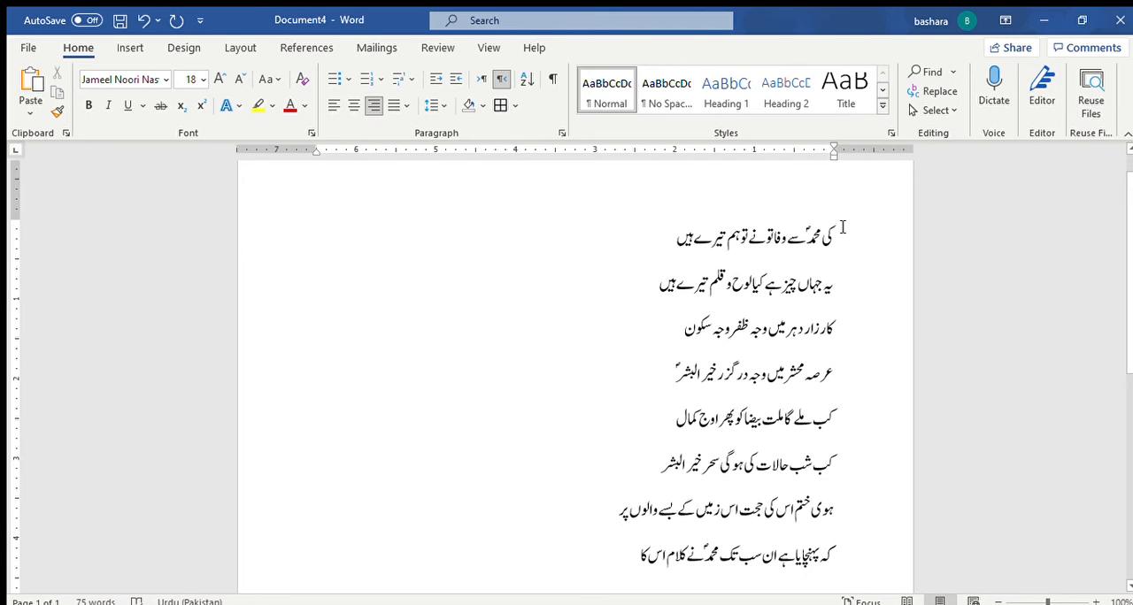
{"action": "left_click_drag", "start_coordinate": [835, 228], "coordinate": [612, 553]}
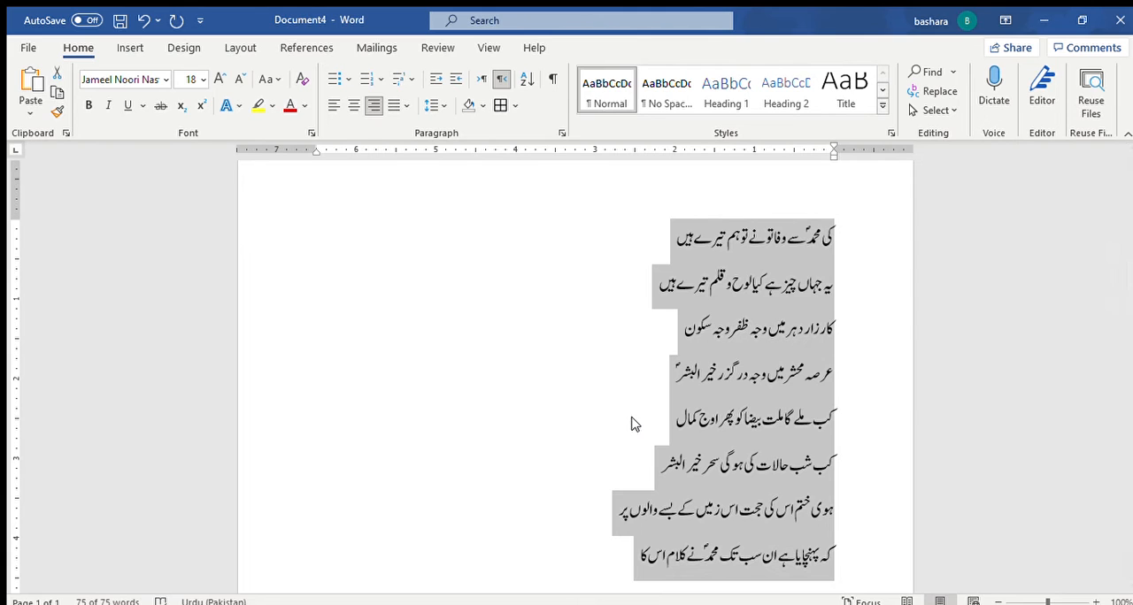
{"action": "key", "text": "Delete"}
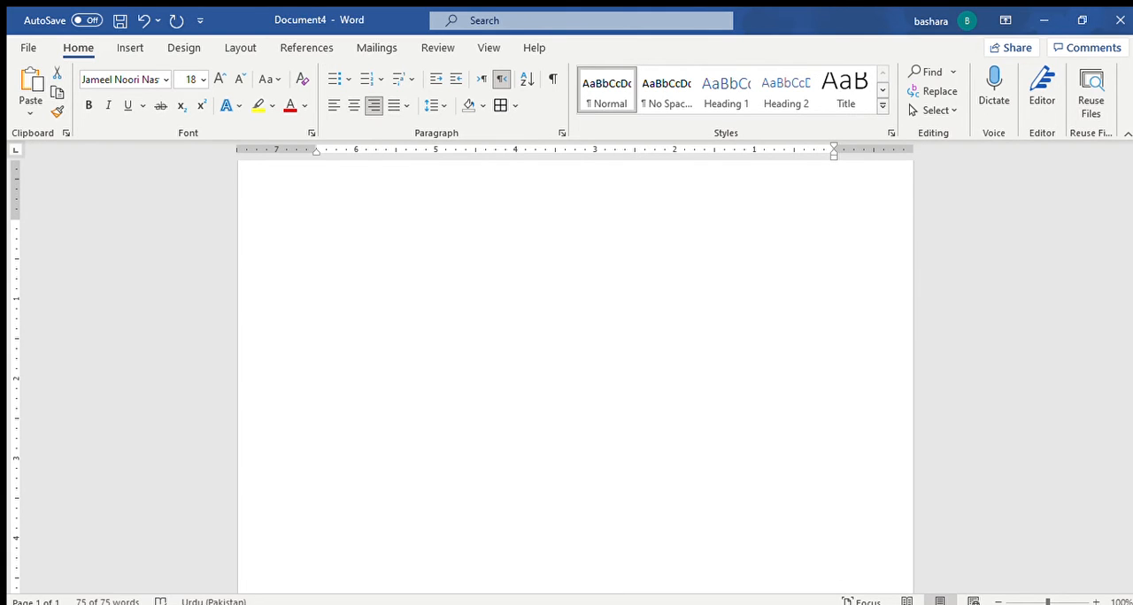
{"action": "key", "text": "BackSpace"}
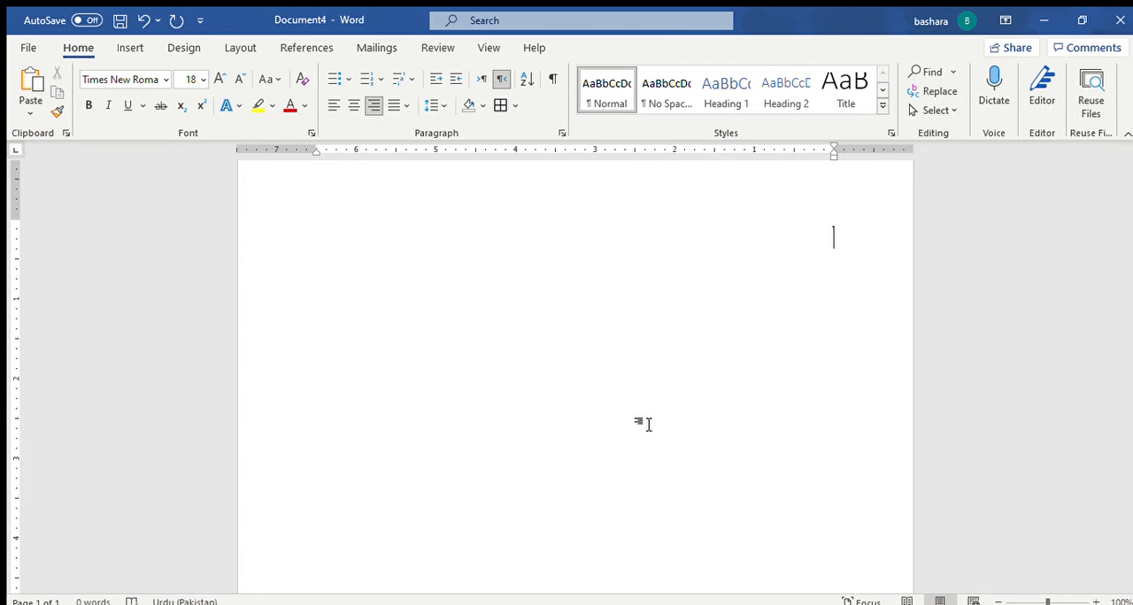
{"action": "key", "text": "ctrl+Shift_L"}
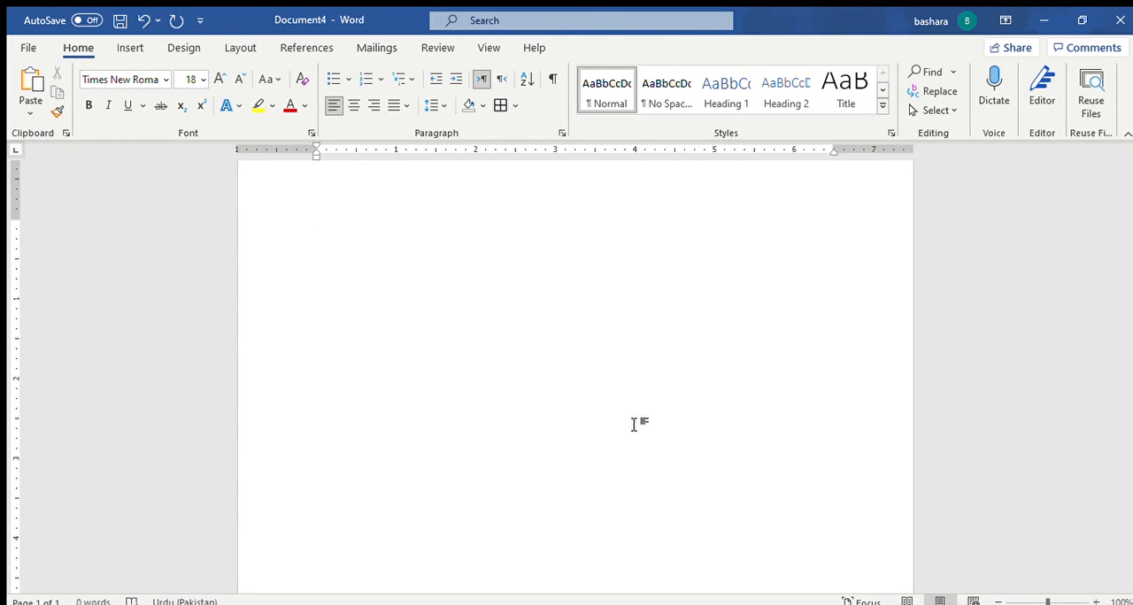
{"action": "key", "text": "ctrl+Shift_R"}
{"action": "key", "text": "ctrl+z"}
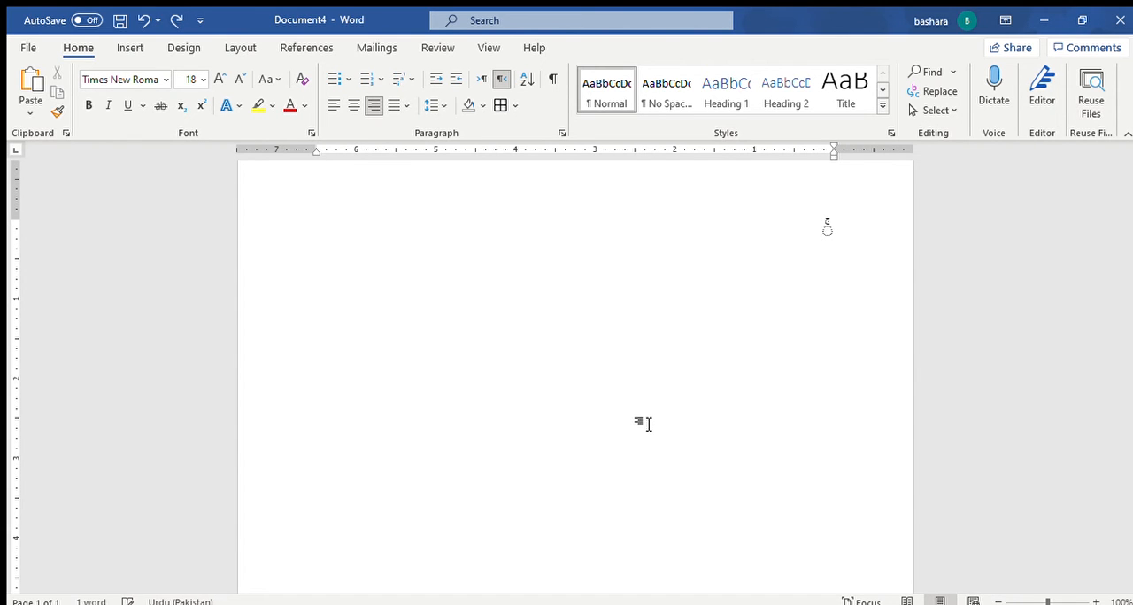
{"action": "key", "text": "ctrl+z"}
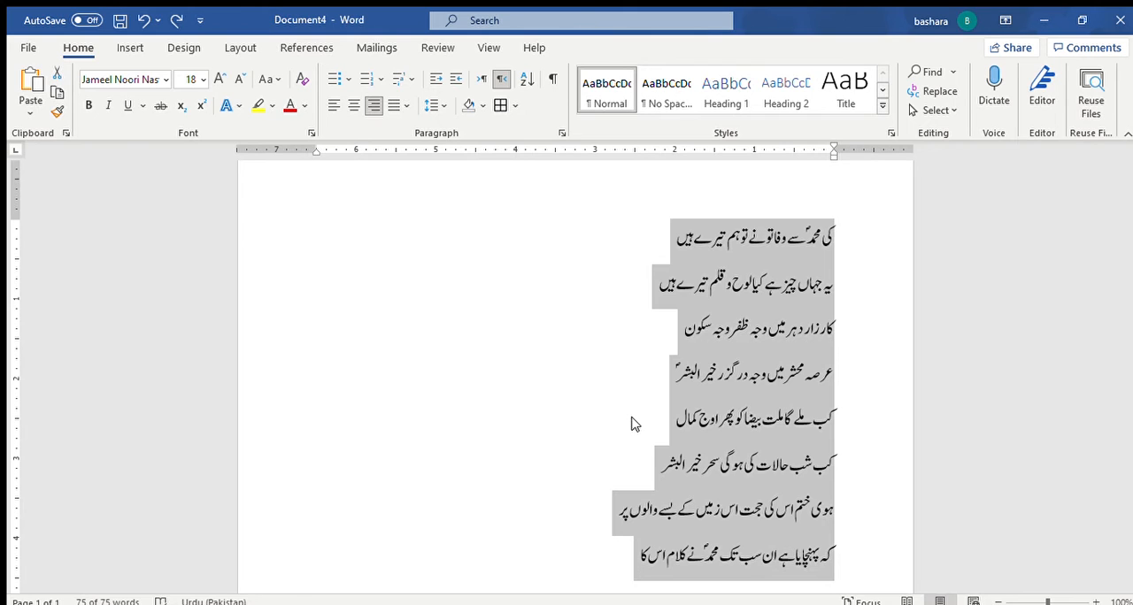
Step: Distribute all eight lines evenly between the margins and set their paragraph indents at the 1.5 and 4.5 ruler marks
{"action": "key", "text": "ctrl+shift+j"}
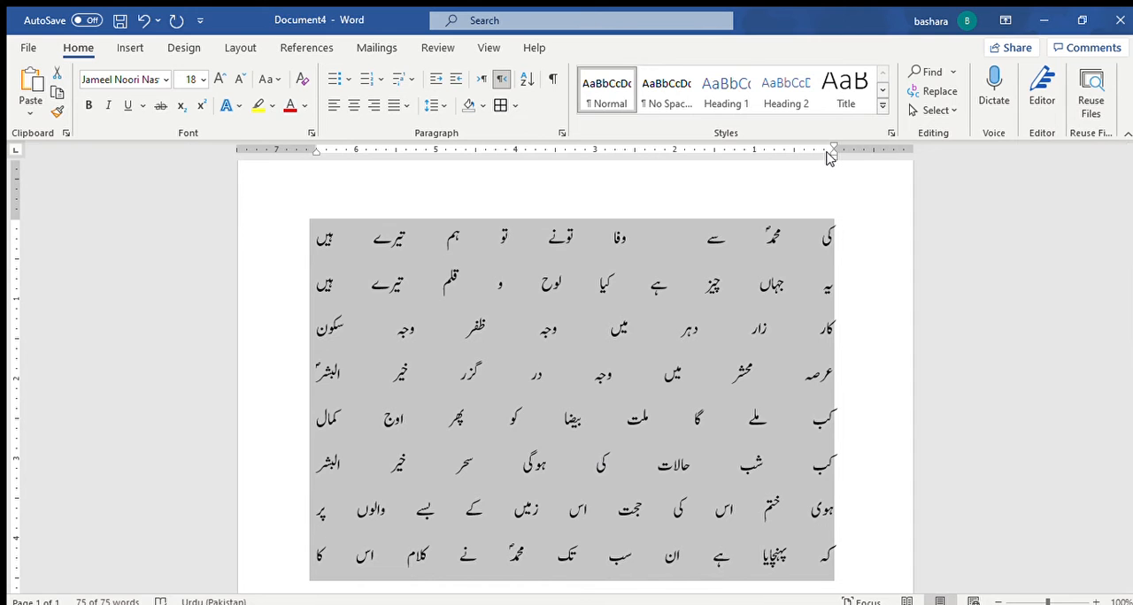
{"action": "left_click_drag", "start_coordinate": [829, 152], "coordinate": [713, 153]}
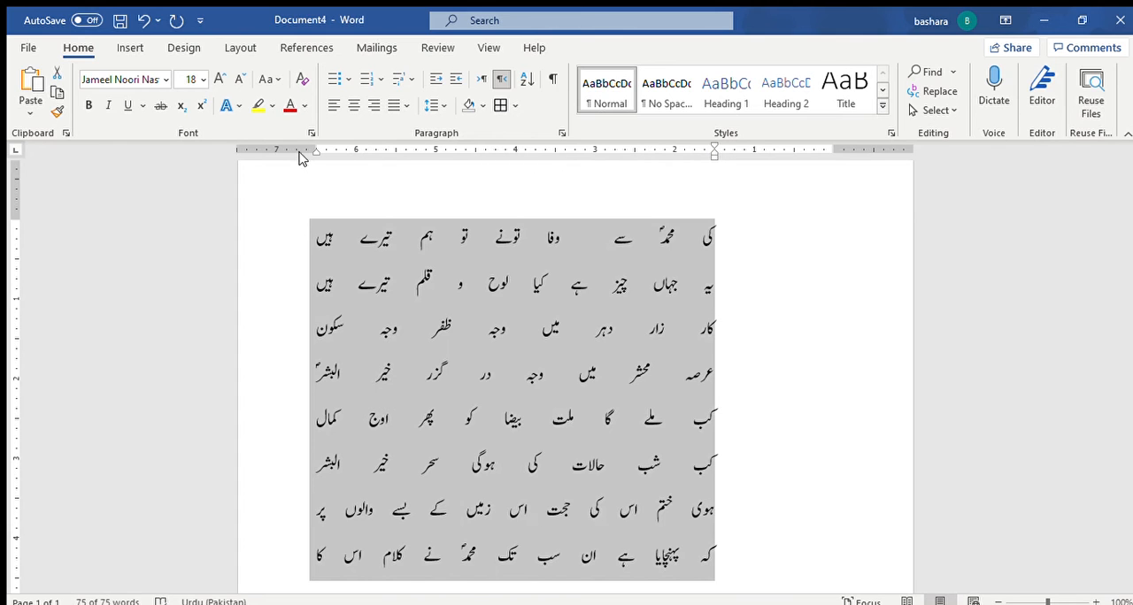
{"action": "left_click_drag", "start_coordinate": [312, 152], "coordinate": [474, 159]}
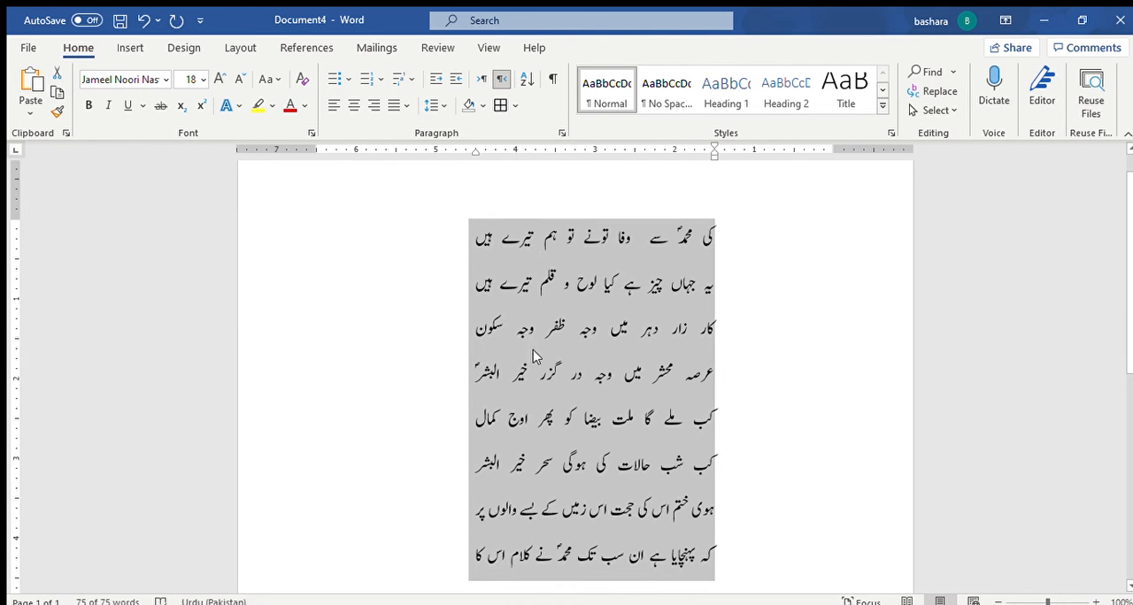
{"action": "left_click", "coordinate": [754, 363]}
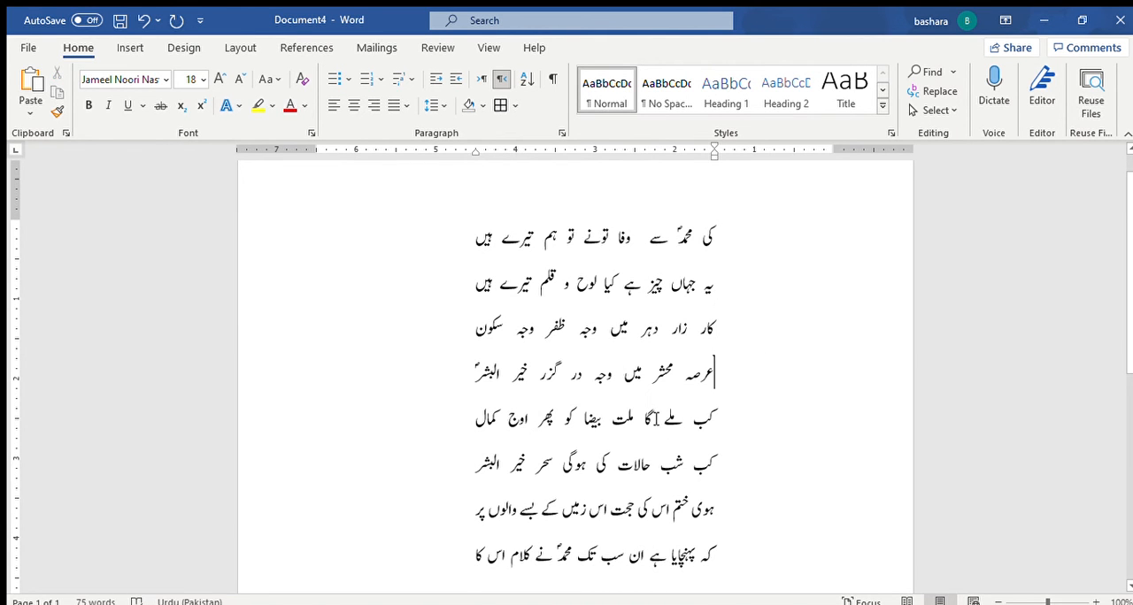
Step: Review the alignment and indents of all eight lines of the poem
{"action": "scroll", "coordinate": [653, 406], "scroll_direction": "down", "scroll_amount": 2}
{"action": "scroll", "coordinate": [653, 406], "scroll_direction": "down", "scroll_amount": 3}
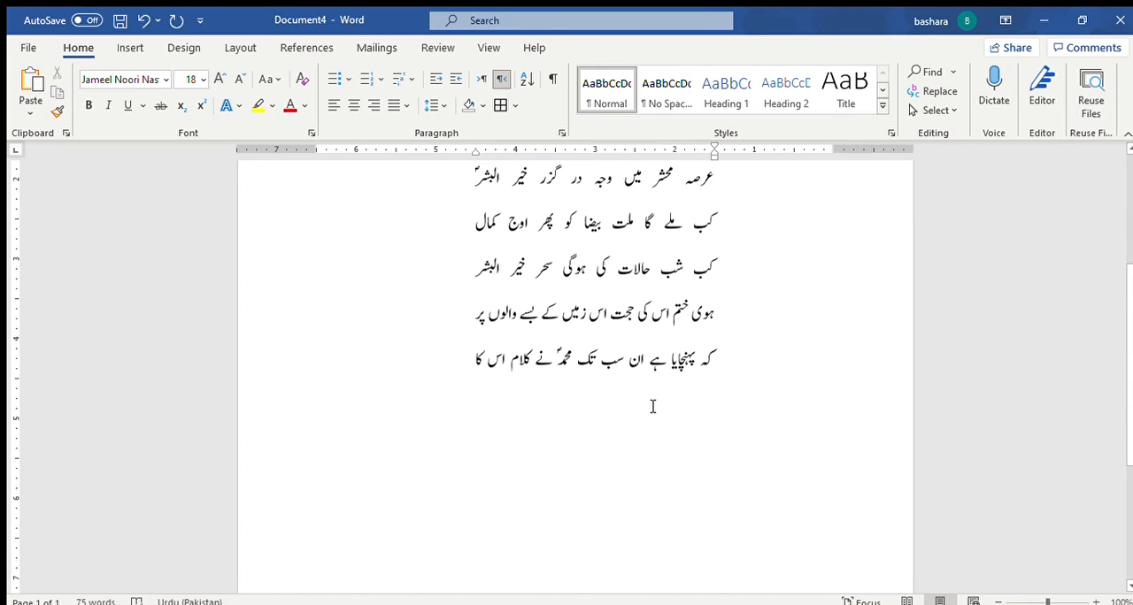
{"action": "scroll", "coordinate": [652, 407], "scroll_direction": "up", "scroll_amount": 4}
{"action": "scroll", "coordinate": [652, 406], "scroll_direction": "up", "scroll_amount": 2}
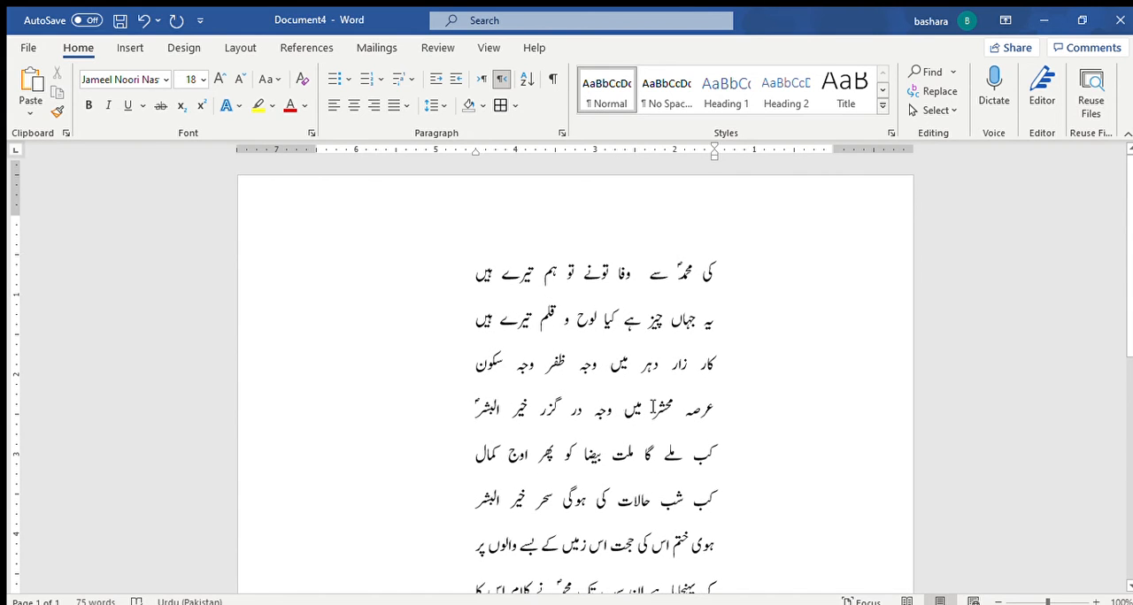
{"action": "scroll", "coordinate": [652, 407], "scroll_direction": "down", "scroll_amount": 1}
{"action": "scroll", "coordinate": [655, 357], "scroll_direction": "down", "scroll_amount": 2}
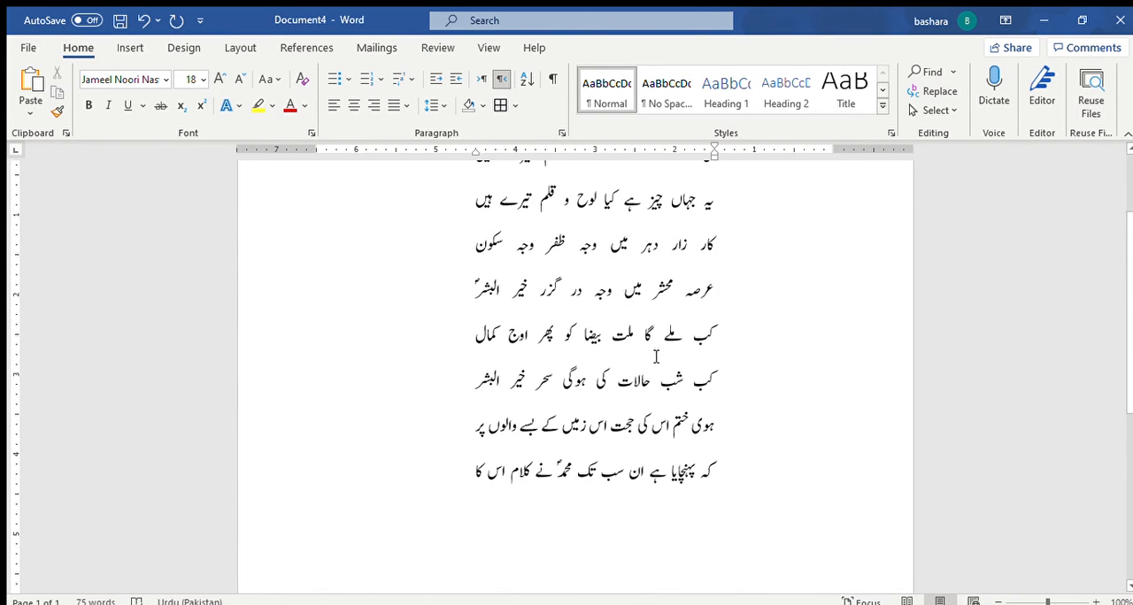
{"action": "scroll", "coordinate": [655, 356], "scroll_direction": "up", "scroll_amount": 3}
{"action": "scroll", "coordinate": [655, 357], "scroll_direction": "down", "scroll_amount": 1}
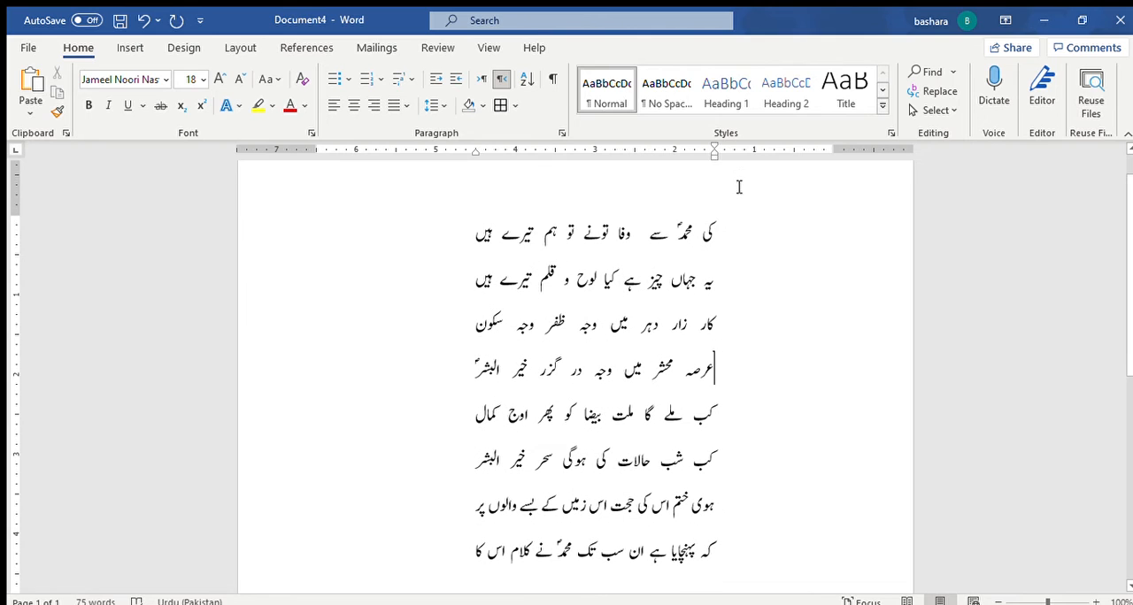
{"action": "left_click", "coordinate": [716, 228]}
{"action": "left_click_drag", "start_coordinate": [676, 277], "coordinate": [443, 573]}
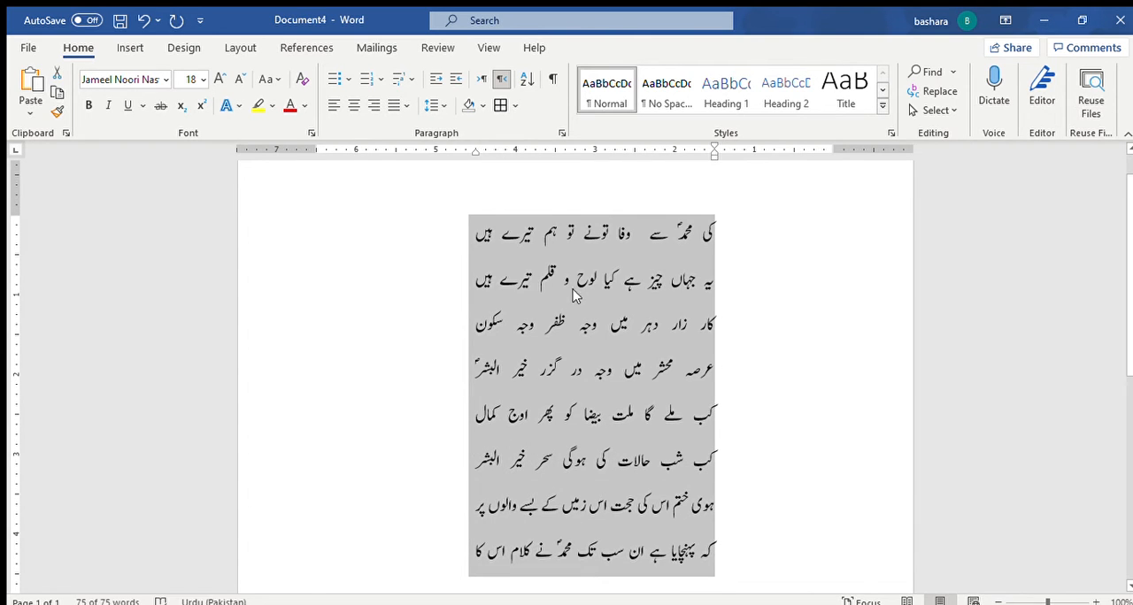
{"action": "left_click", "coordinate": [659, 299]}
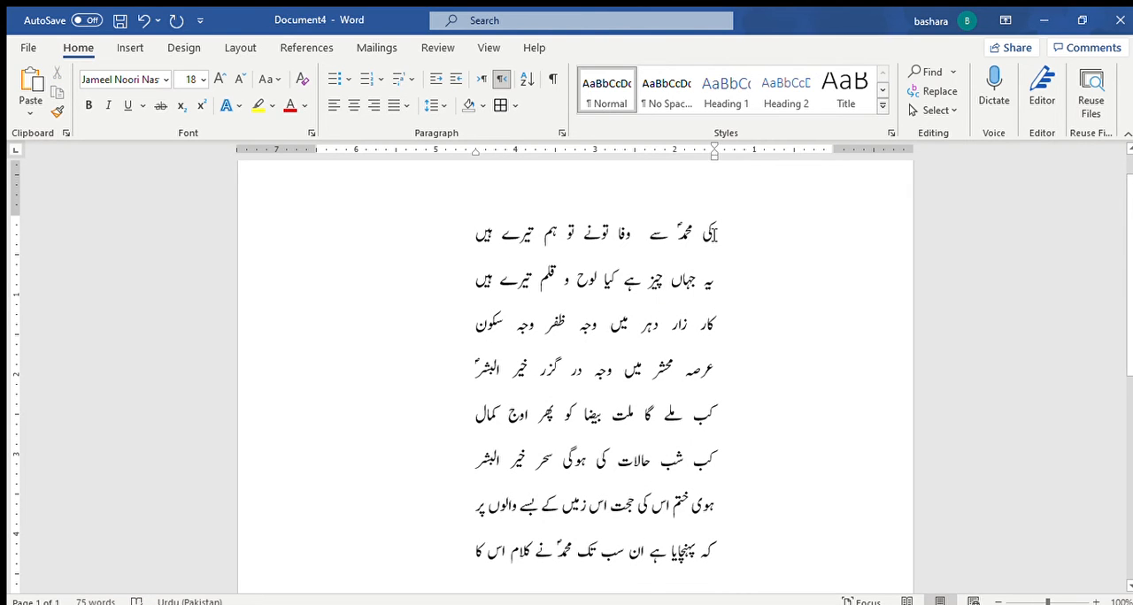
Step: Set the paragraph indents of the poem's first two lines at the 0 and 2.5 ruler marks
{"action": "left_click_drag", "start_coordinate": [717, 228], "coordinate": [471, 290]}
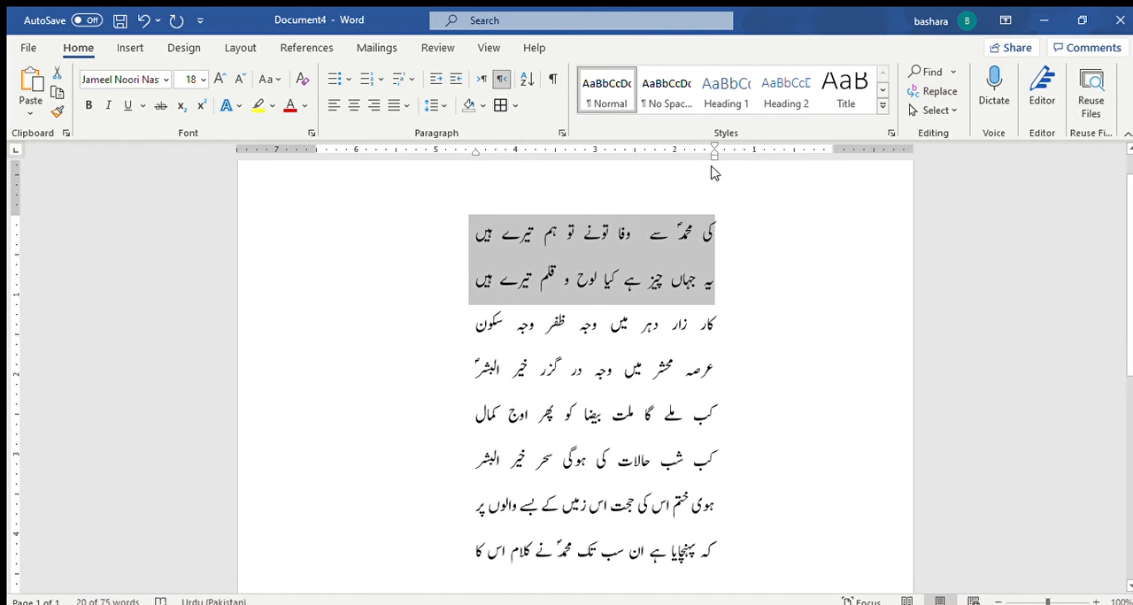
{"action": "left_click_drag", "start_coordinate": [707, 152], "coordinate": [825, 155]}
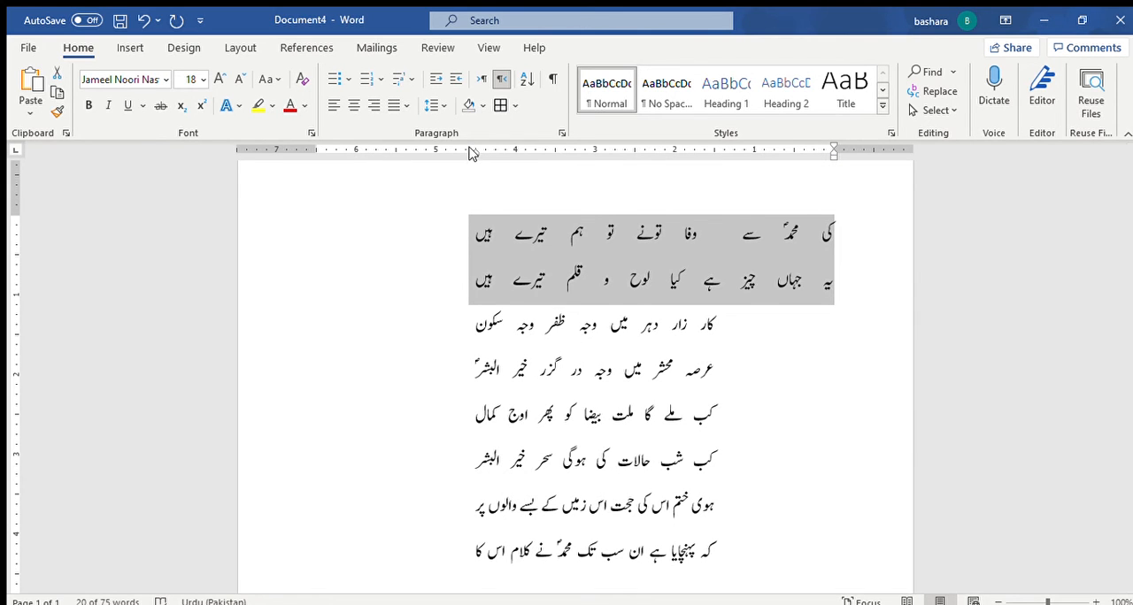
{"action": "mouse_move", "coordinate": [469, 152]}
{"action": "left_mouse_down"}
{"action": "mouse_move", "coordinate": [643, 159]}
{"action": "mouse_move", "coordinate": [631, 160]}
{"action": "left_mouse_up"}
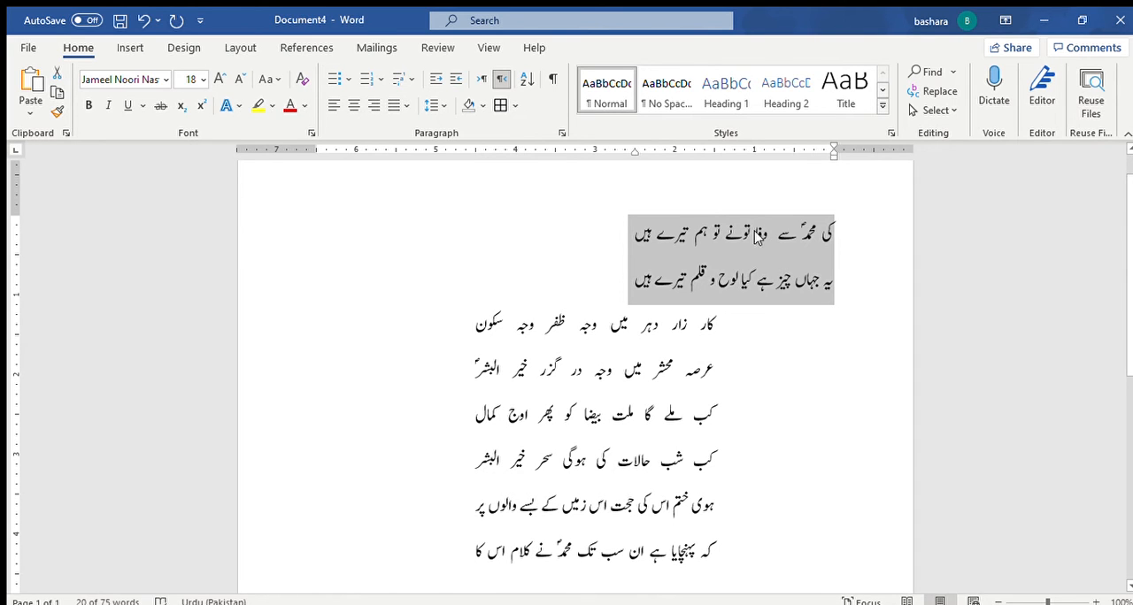
Step: Remove the paragraph spacing after the first two lines and save their formatting as a new style
{"action": "left_click", "coordinate": [437, 104]}
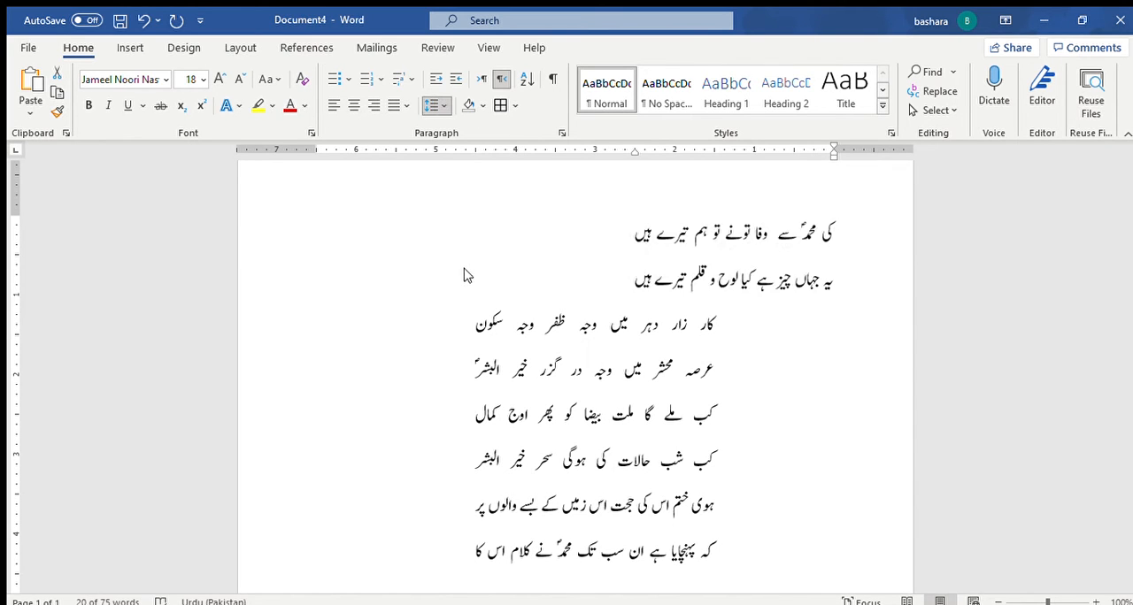
{"action": "left_click", "coordinate": [478, 317]}
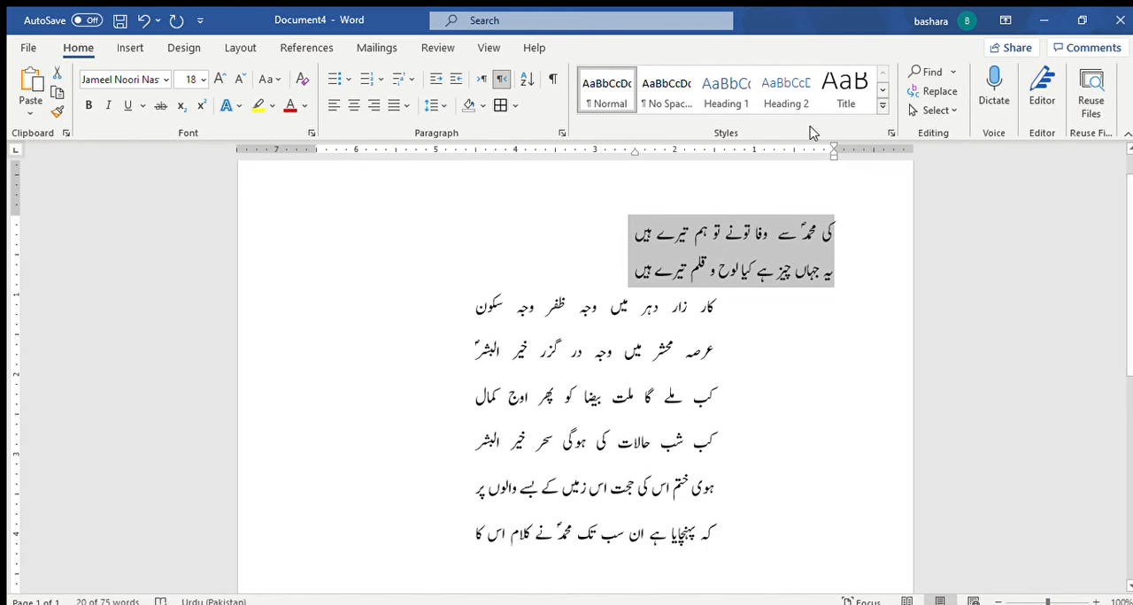
{"action": "left_click", "coordinate": [884, 107]}
{"action": "left_click", "coordinate": [529, 241]}
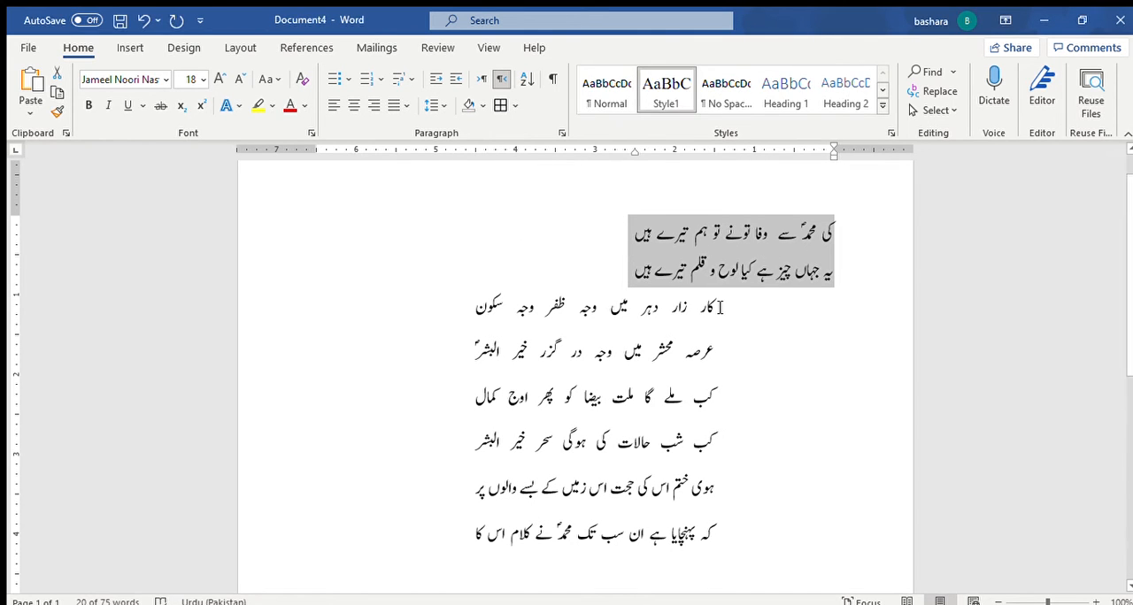
Step: Remove the paragraph spacing after the third and fourth lines of the poem
{"action": "left_click_drag", "start_coordinate": [717, 307], "coordinate": [458, 362]}
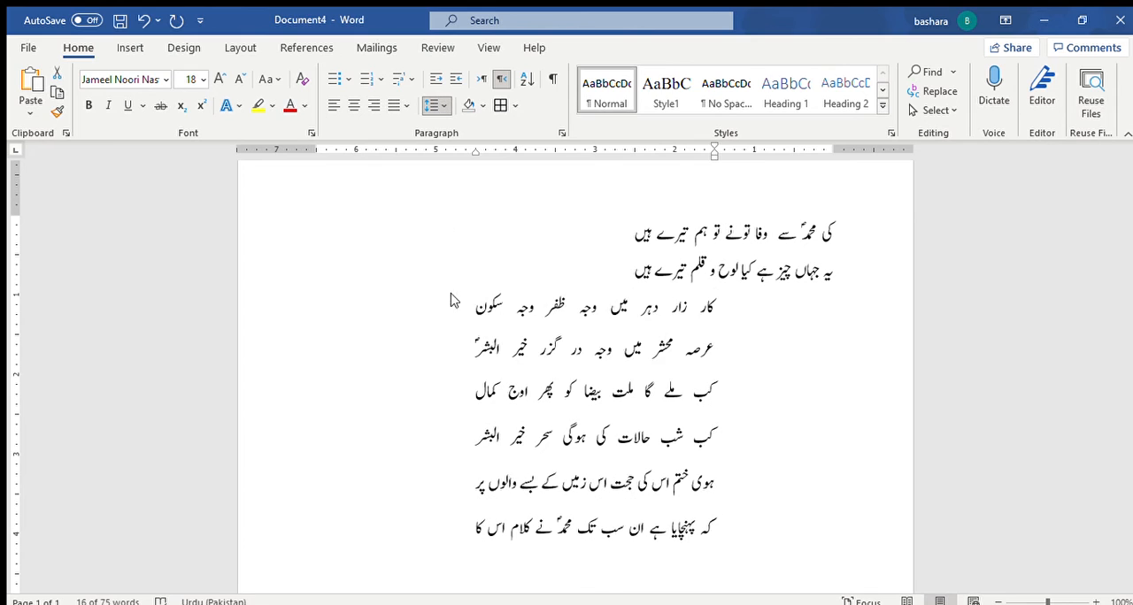
{"action": "left_click", "coordinate": [458, 308]}
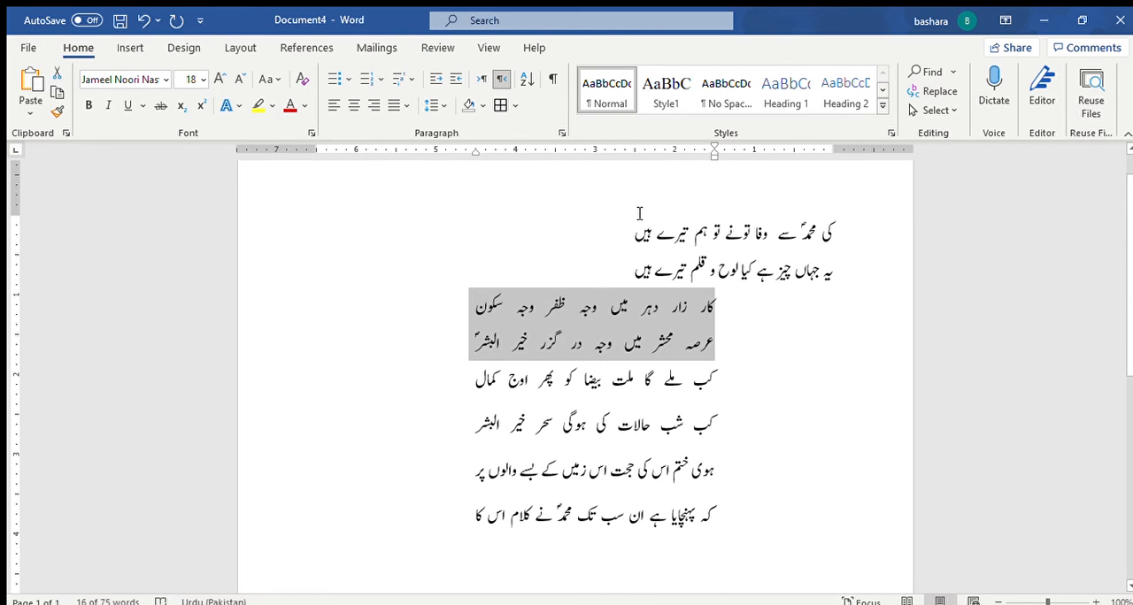
Step: Set the third and fourth lines' indents at about the 2.5 and 5.5 ruler marks and save their formatting as a second new style
{"action": "left_click_drag", "start_coordinate": [470, 151], "coordinate": [311, 157]}
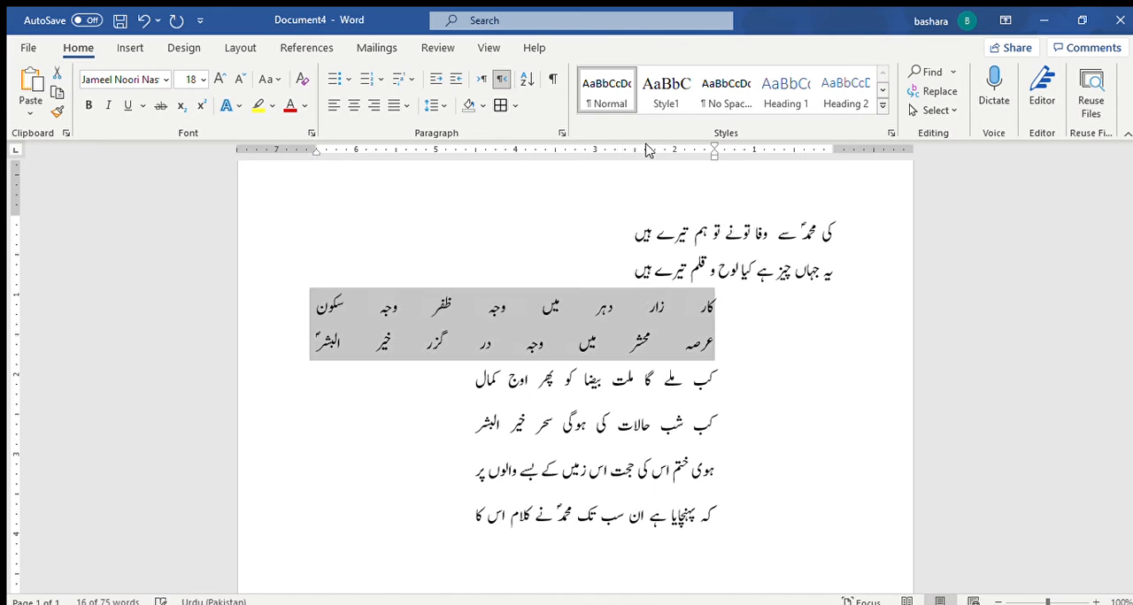
{"action": "left_click_drag", "start_coordinate": [711, 155], "coordinate": [629, 157]}
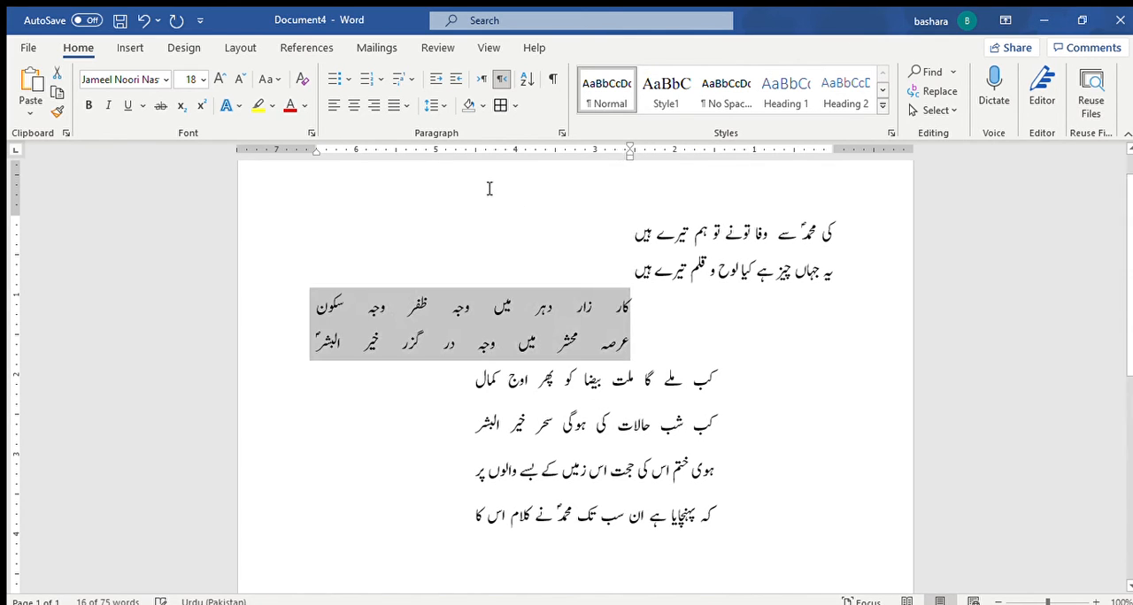
{"action": "left_click_drag", "start_coordinate": [311, 154], "coordinate": [394, 156]}
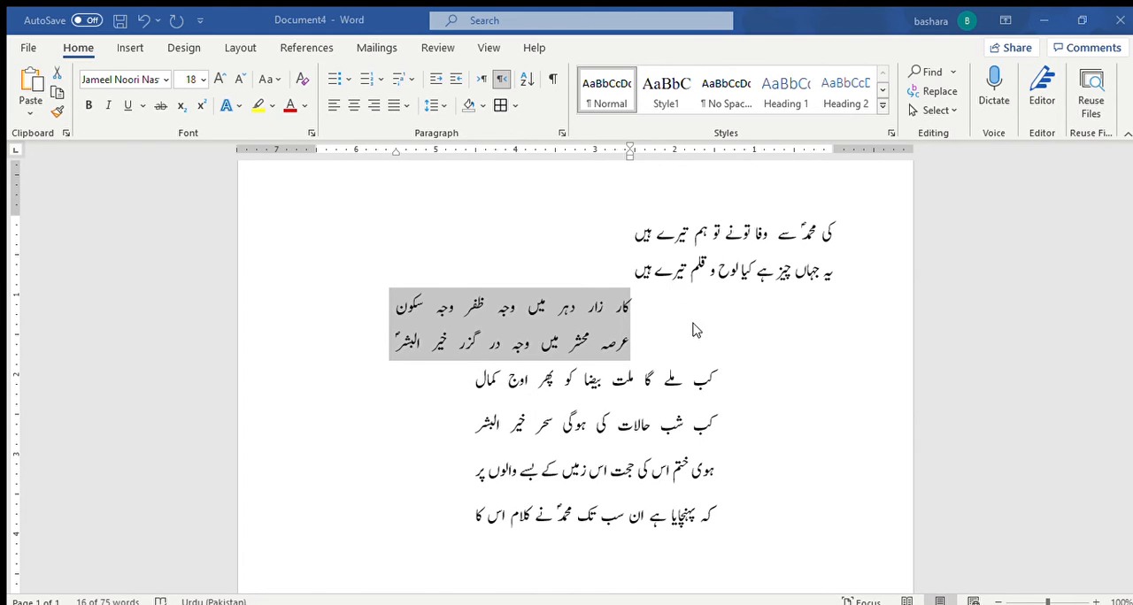
{"action": "left_click", "coordinate": [761, 539]}
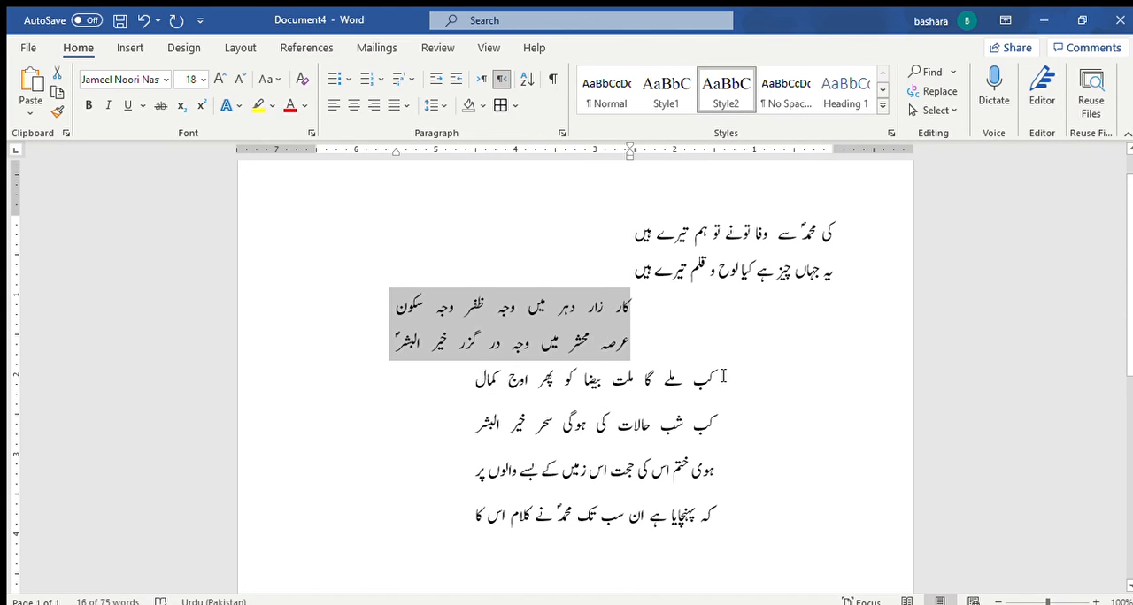
Step: Apply Style1 to the fifth and sixth lines and Style2 to the last two lines of the poem
{"action": "left_click_drag", "start_coordinate": [723, 376], "coordinate": [477, 431]}
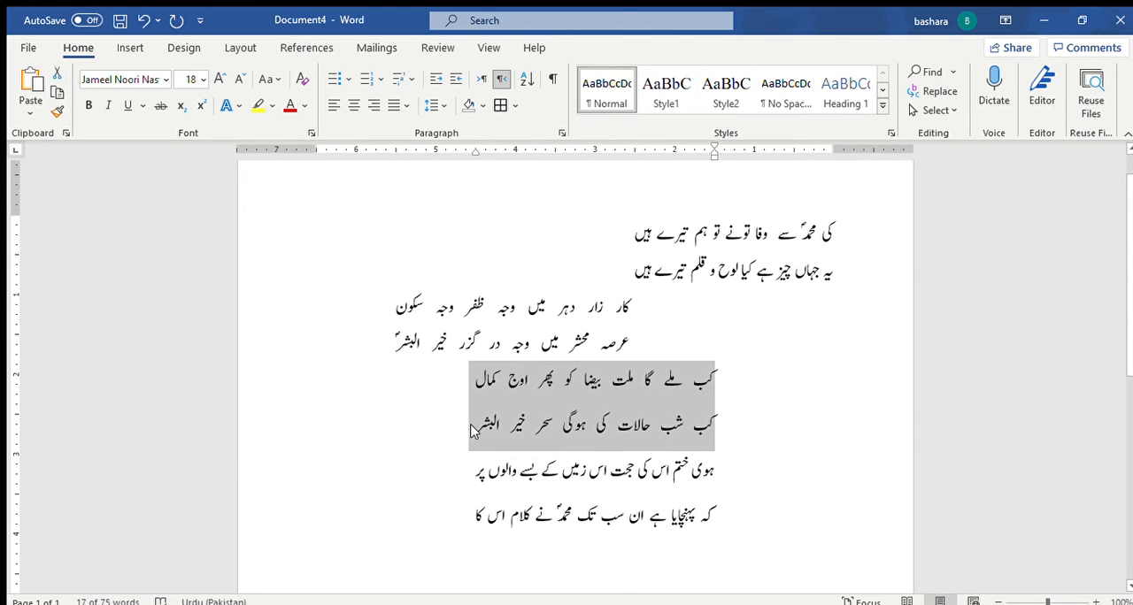
{"action": "left_click", "coordinate": [665, 91]}
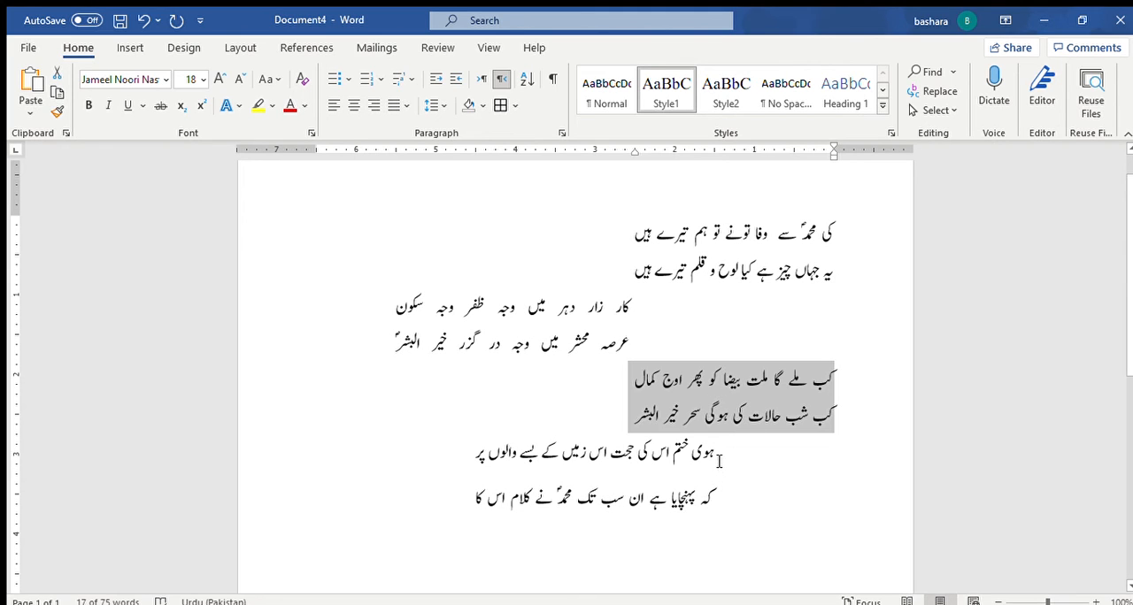
{"action": "left_click_drag", "start_coordinate": [684, 464], "coordinate": [496, 503]}
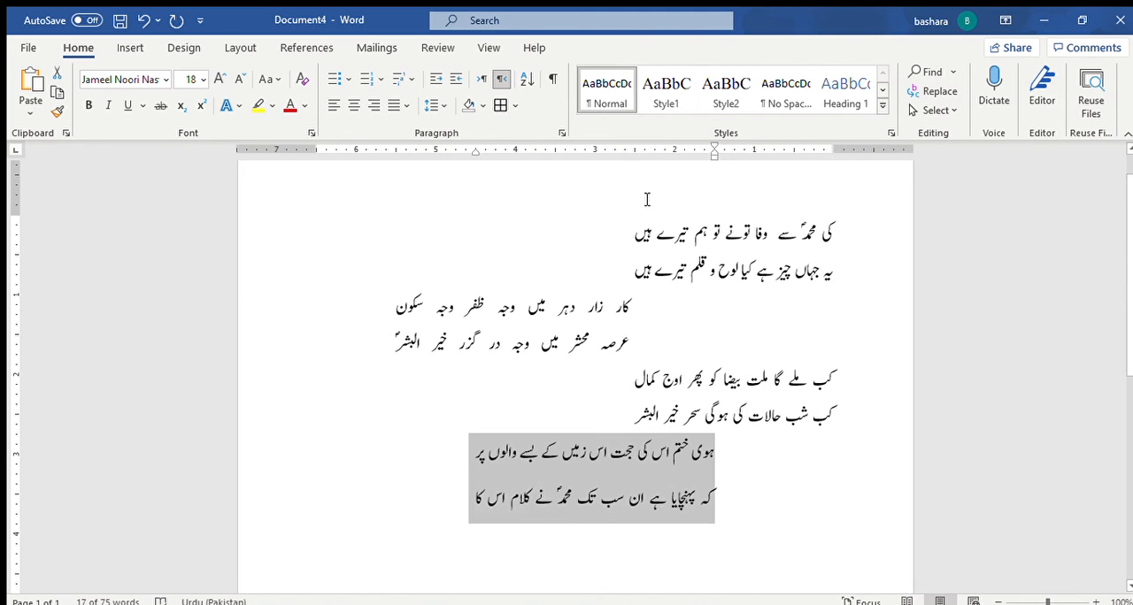
{"action": "left_click", "coordinate": [717, 84]}
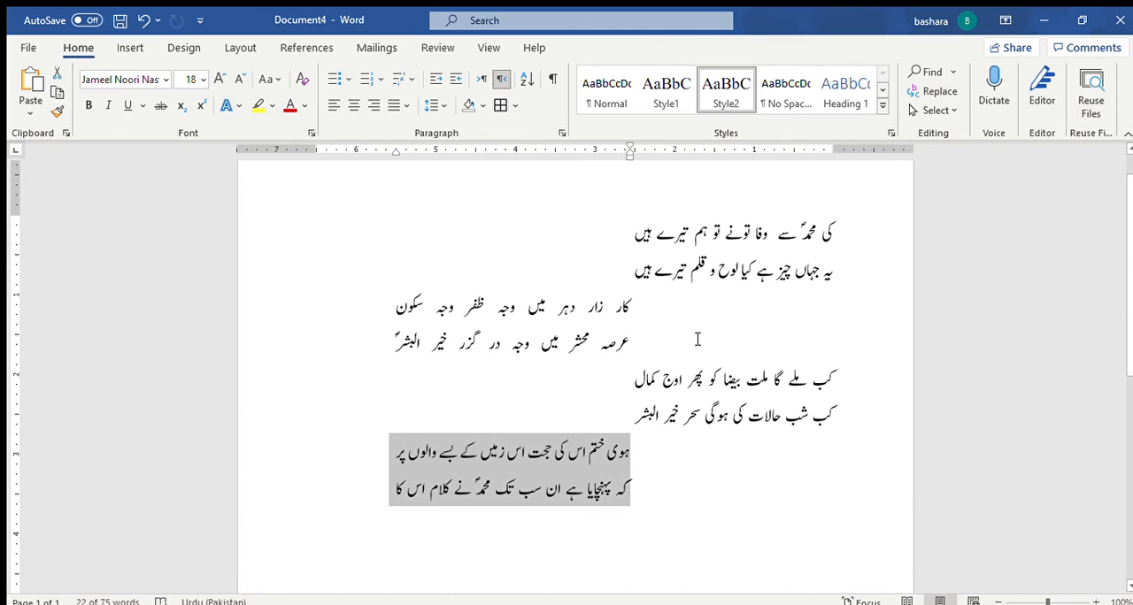
Step: Right-align all eight lines of the poem instead of distributing them between the indents
{"action": "scroll", "coordinate": [695, 473], "scroll_direction": "down", "scroll_amount": 2}
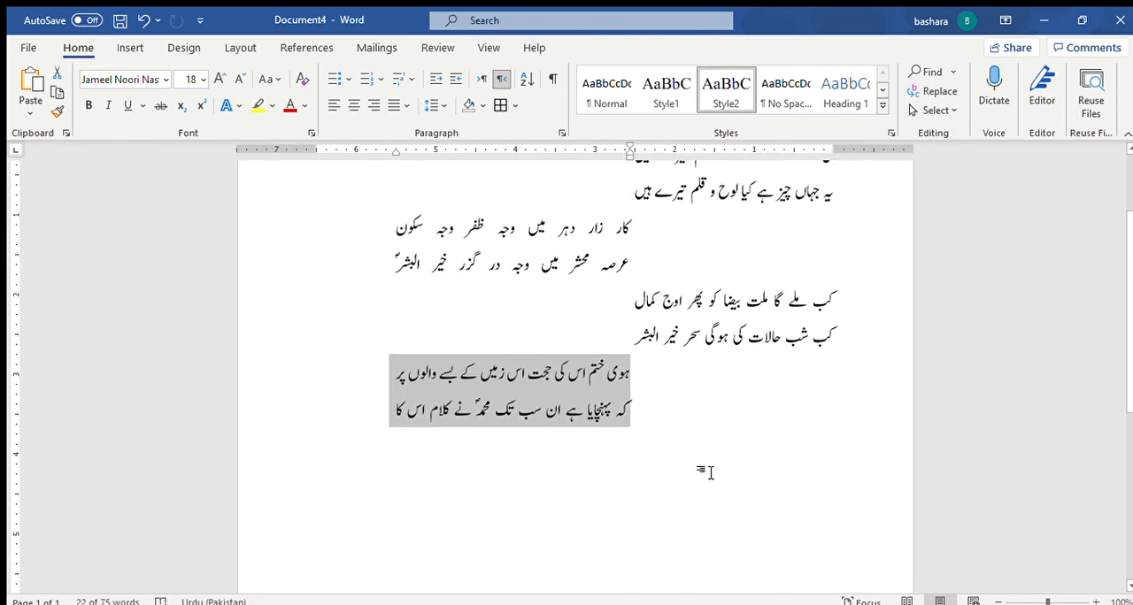
{"action": "scroll", "coordinate": [655, 470], "scroll_direction": "up", "scroll_amount": 2}
{"action": "left_click_drag", "start_coordinate": [839, 227], "coordinate": [374, 486]}
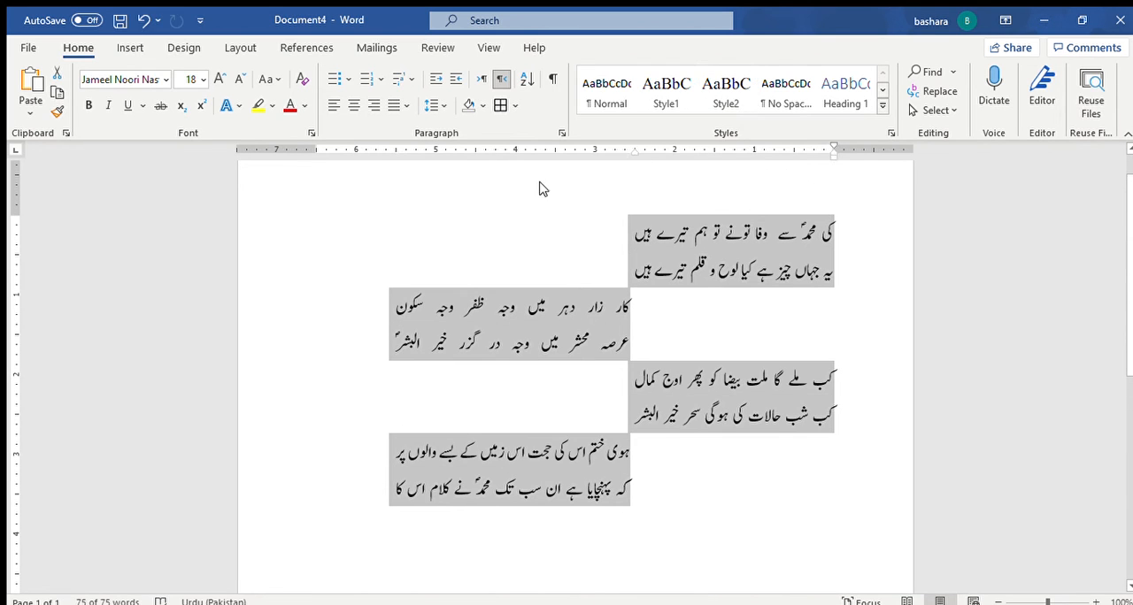
{"action": "left_click", "coordinate": [376, 105]}
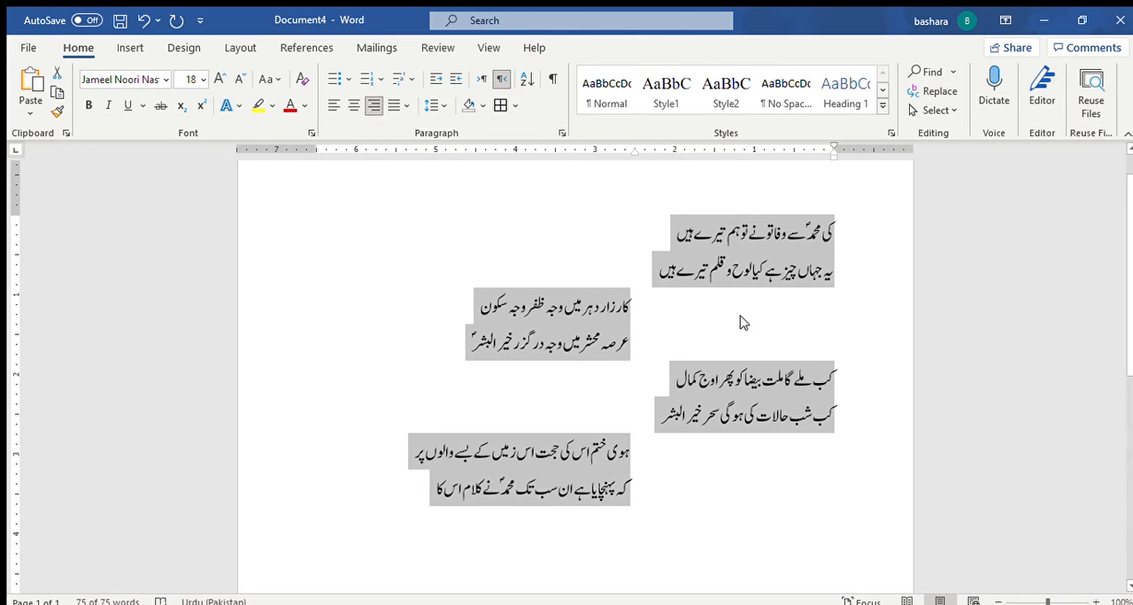
{"action": "left_click", "coordinate": [695, 496]}
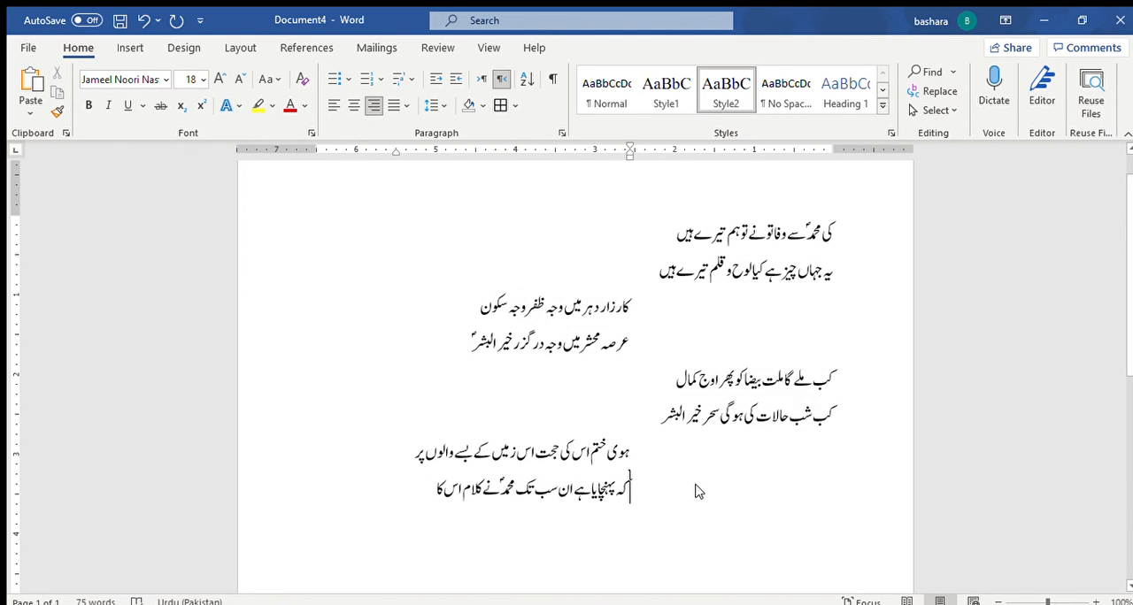
Step: Delete the entire eight-line poem from the document
{"action": "scroll", "coordinate": [708, 489], "scroll_direction": "down", "scroll_amount": 3}
{"action": "left_click", "coordinate": [610, 403]}
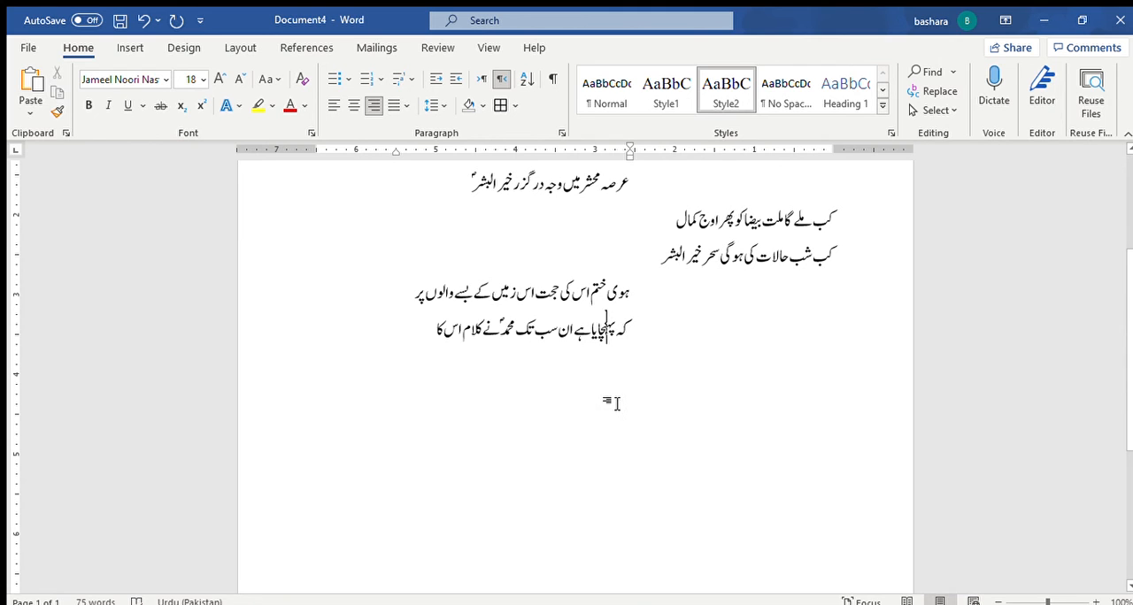
{"action": "left_click_drag", "start_coordinate": [440, 346], "coordinate": [850, 256]}
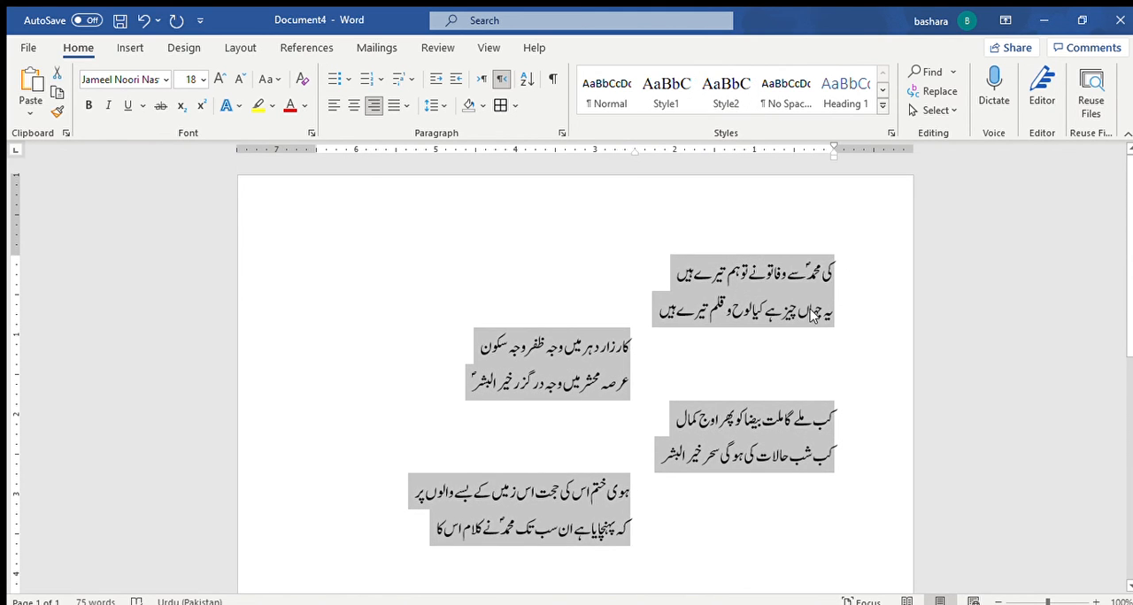
{"action": "key", "text": "Delete"}
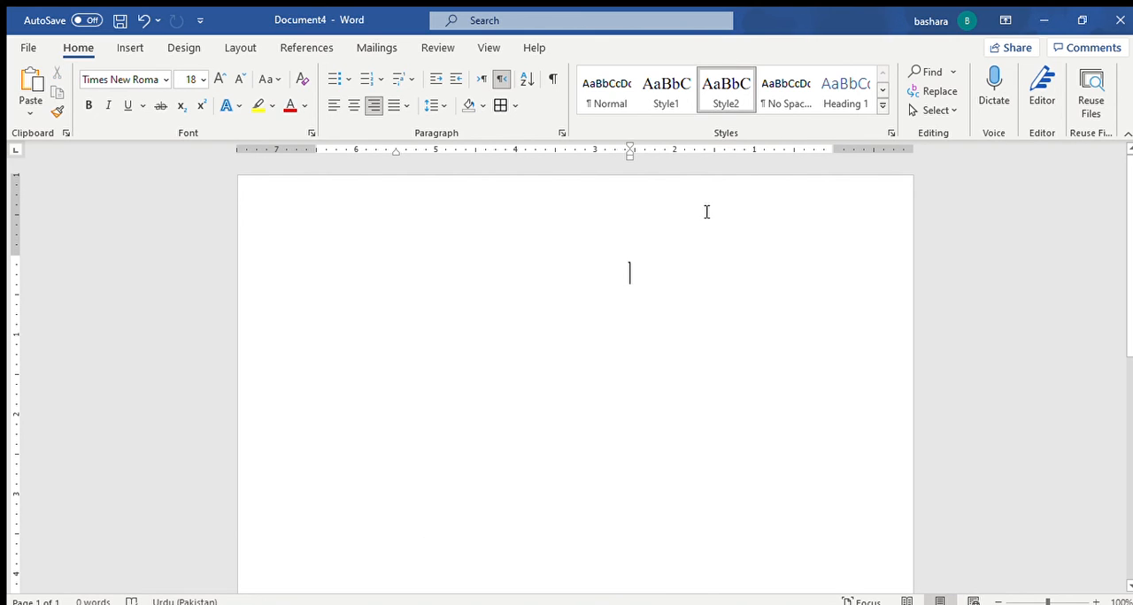
Step: Reset the empty paragraph to the Normal style with right-to-left text direction
{"action": "left_click", "coordinate": [599, 90]}
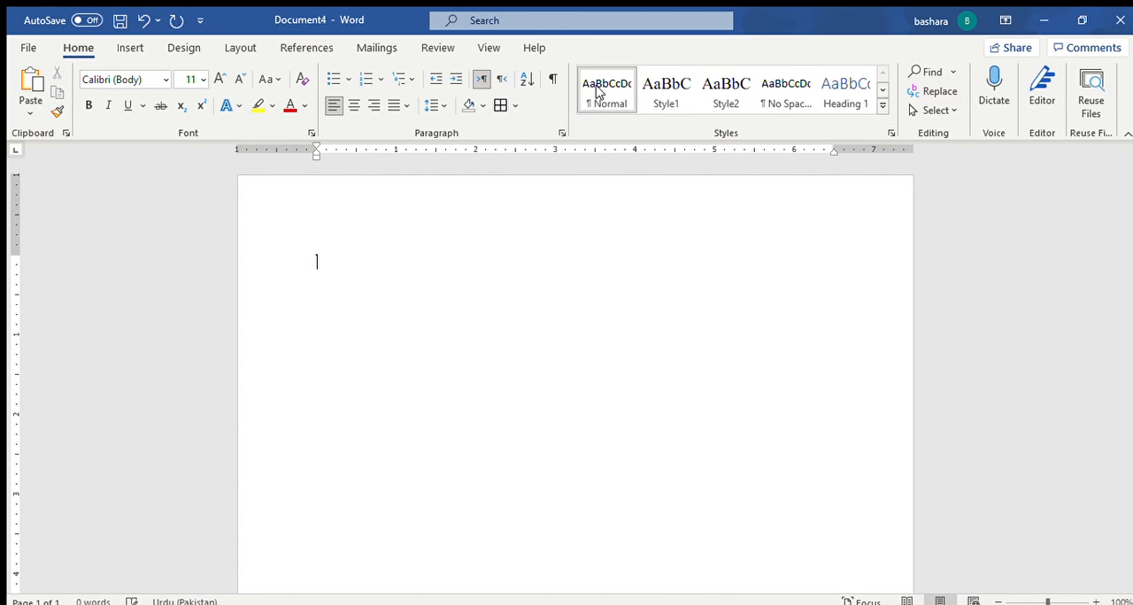
{"action": "left_click", "coordinate": [501, 78]}
Step: Set the font of the empty paragraph to Jameel Noori Nastaleeq at size 18
{"action": "left_click", "coordinate": [106, 78]}
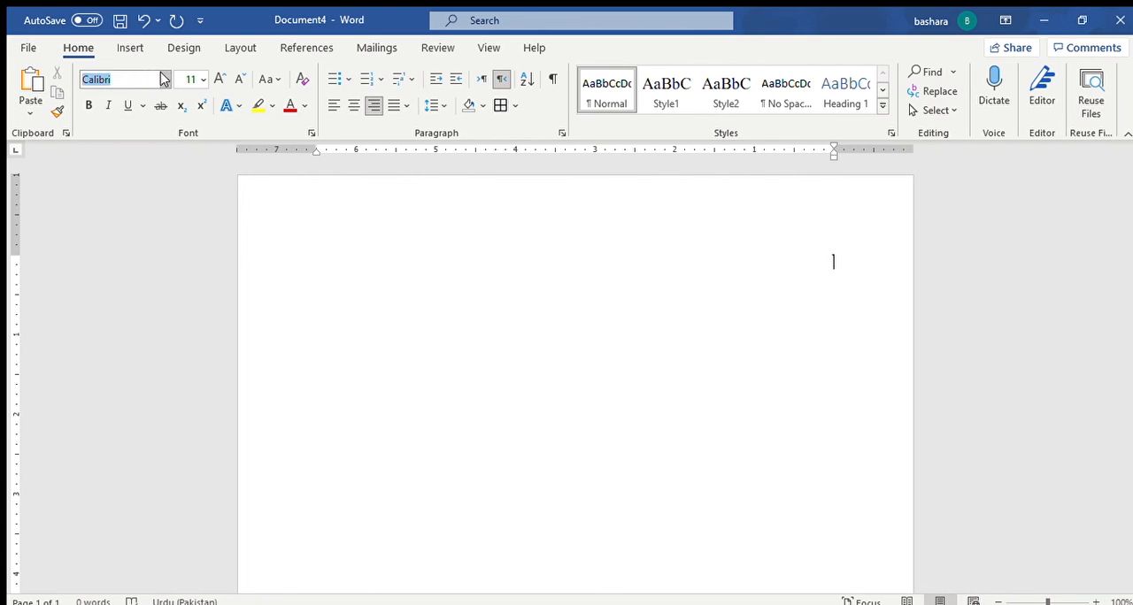
{"action": "left_click", "coordinate": [138, 237]}
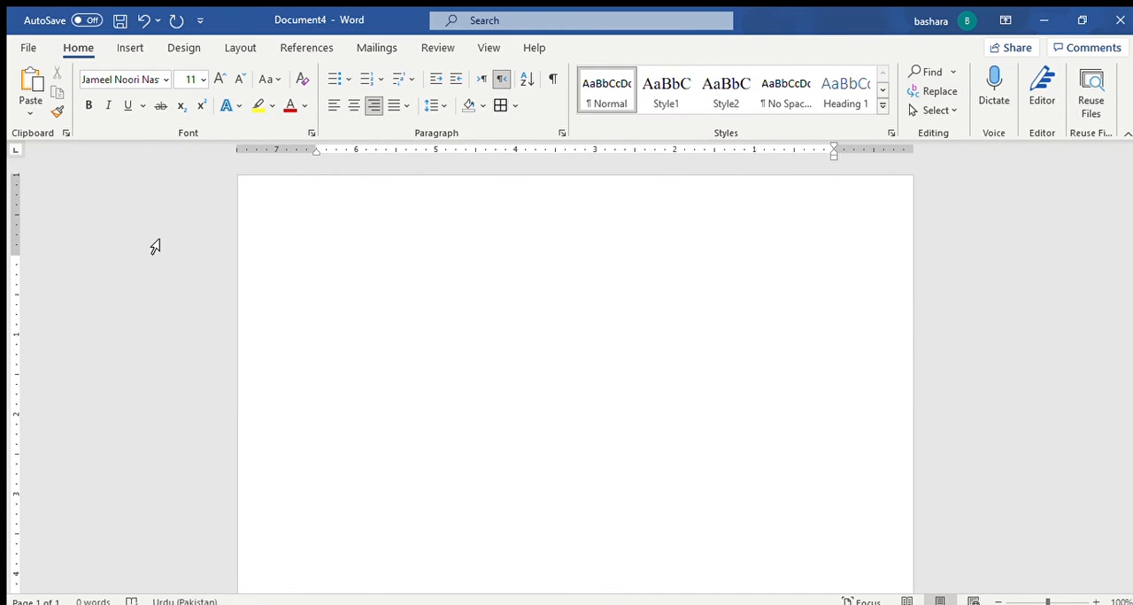
{"action": "left_click", "coordinate": [192, 78]}
{"action": "type", "text": "18"}
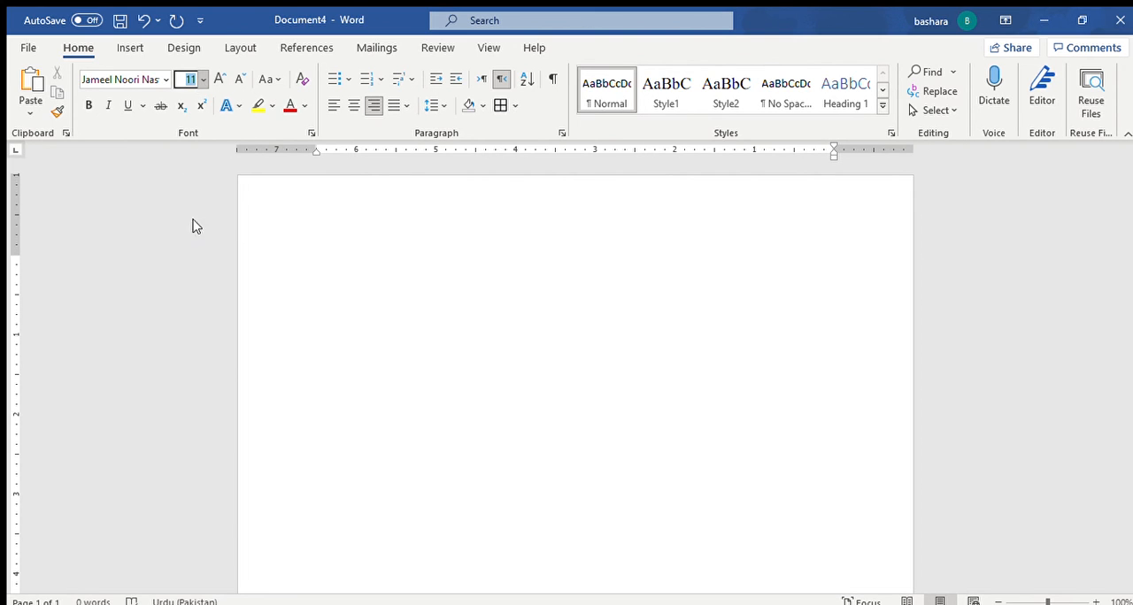
{"action": "key", "text": "Return"}
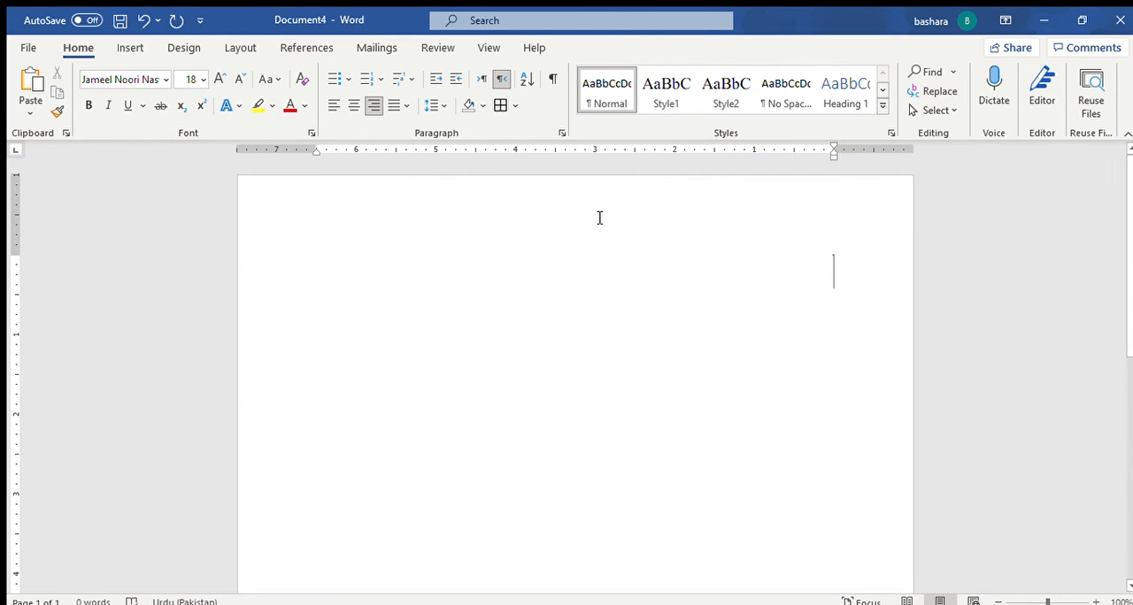
Step: Insert a one-row, three-column table and narrow its middle column to a thin gap between two wide columns
{"action": "left_click", "coordinate": [128, 47]}
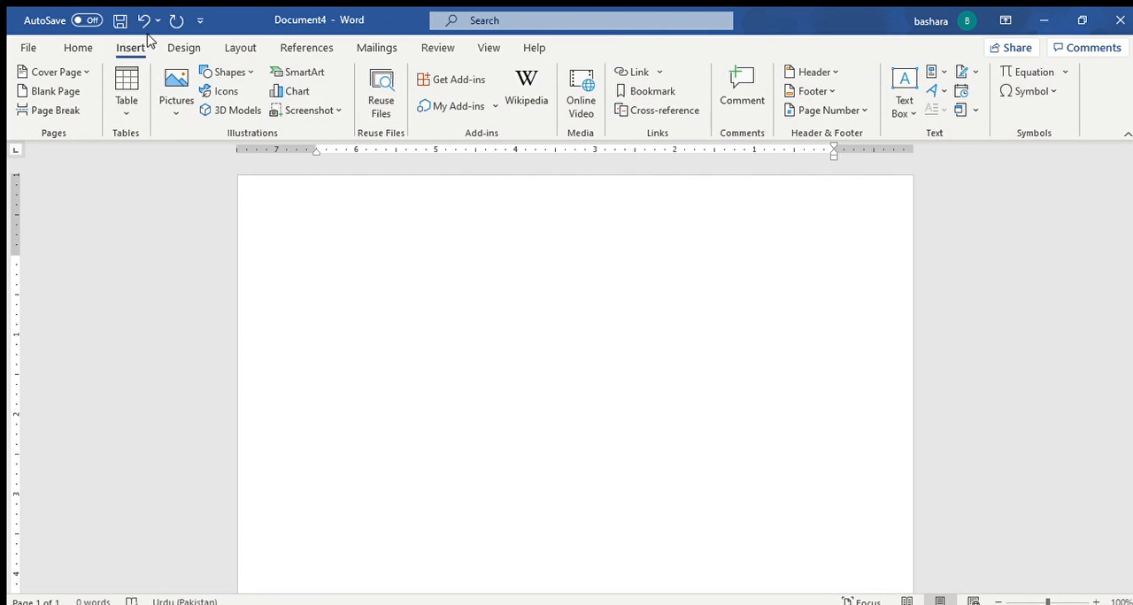
{"action": "left_click", "coordinate": [123, 104]}
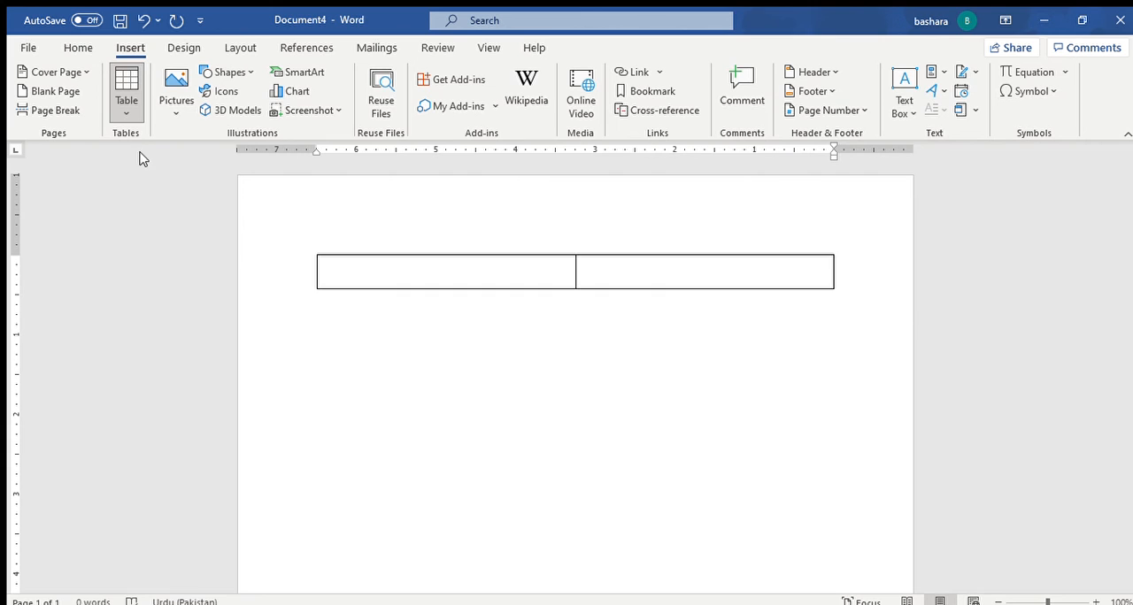
{"action": "left_click", "coordinate": [151, 157]}
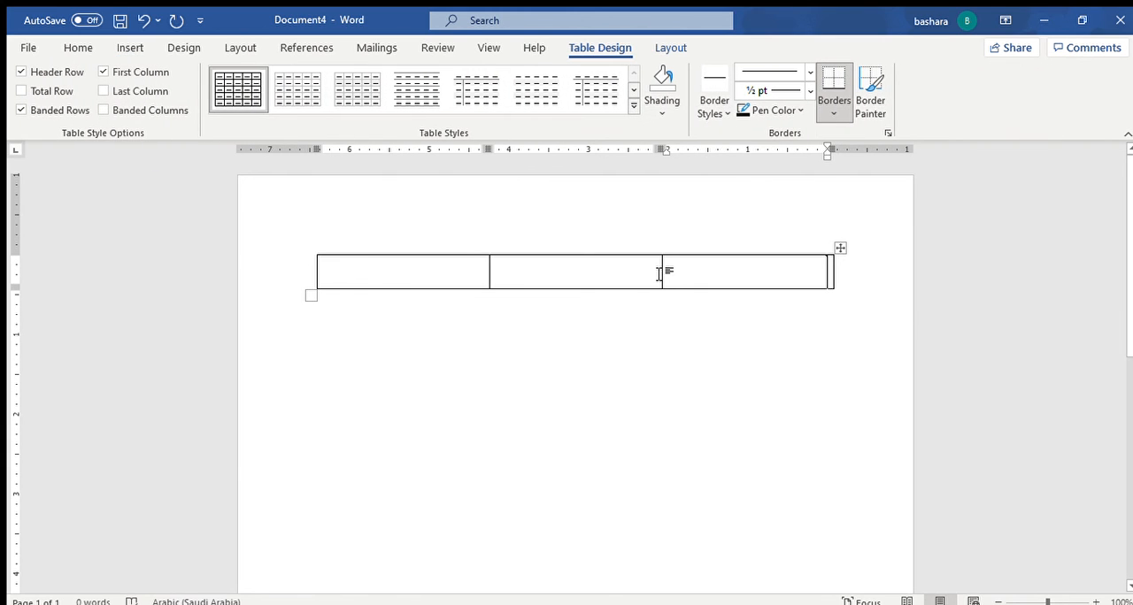
{"action": "left_click_drag", "start_coordinate": [665, 279], "coordinate": [622, 281]}
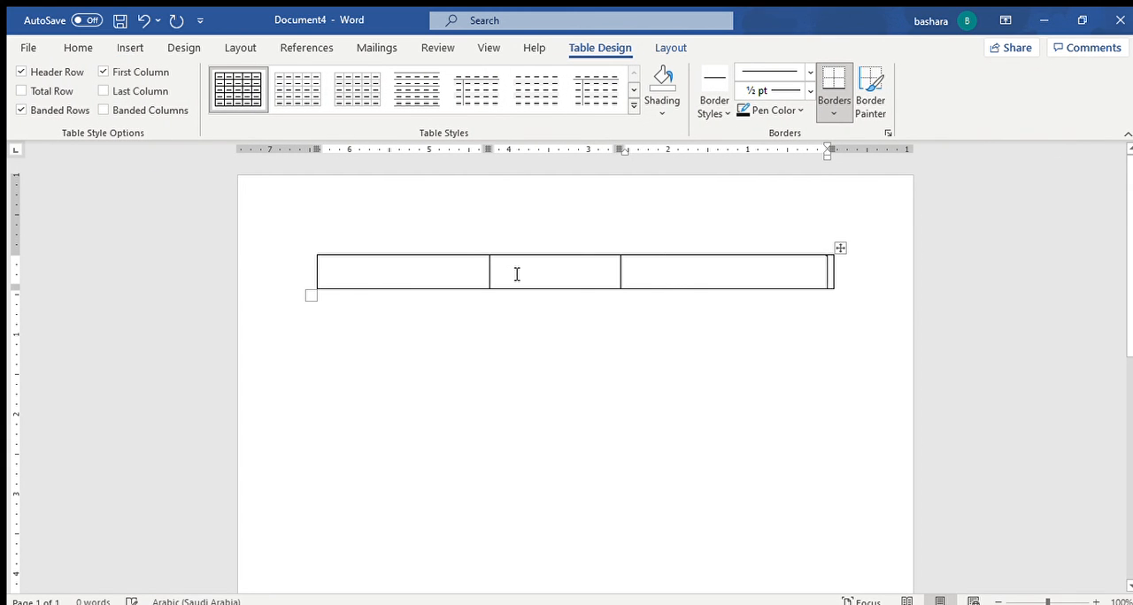
{"action": "left_click_drag", "start_coordinate": [493, 280], "coordinate": [602, 281]}
Step: Enter the verse line "کی محمدؐ سے وفا تو نے تو ہم تیرے ہیں" in the table's rightmost cell
{"action": "left_click", "coordinate": [731, 273]}
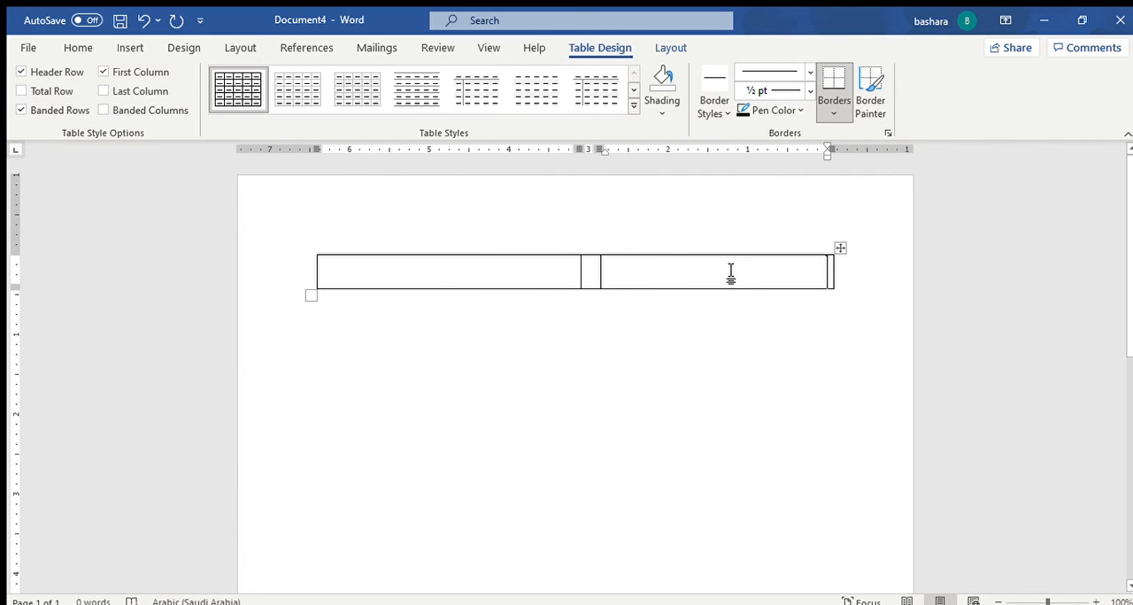
{"action": "left_click", "coordinate": [78, 48]}
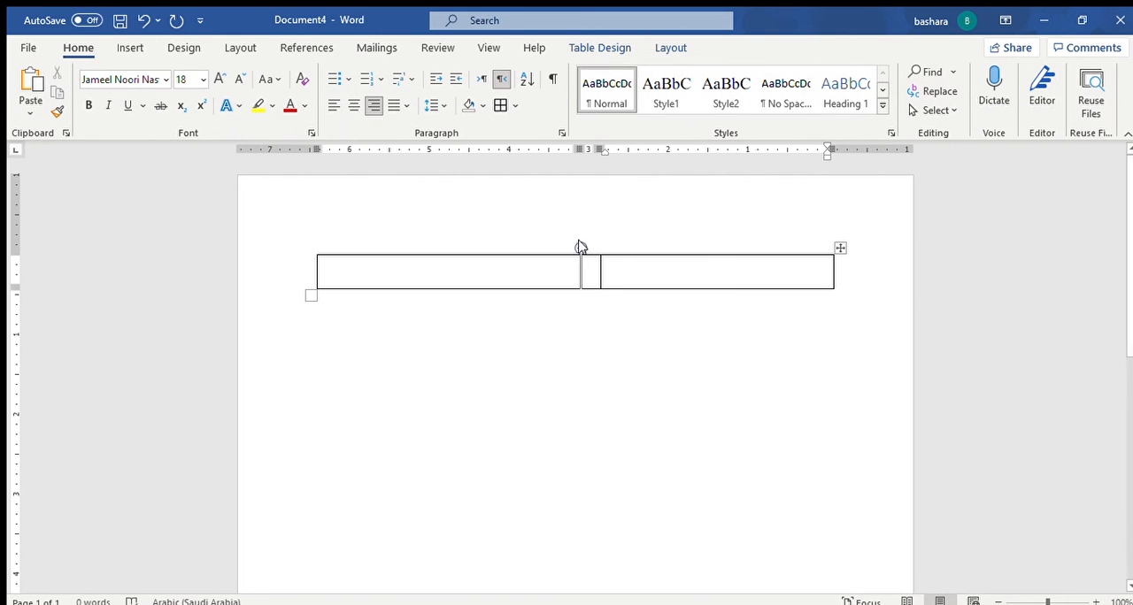
{"action": "type", "text": "کی محمدؐ"}
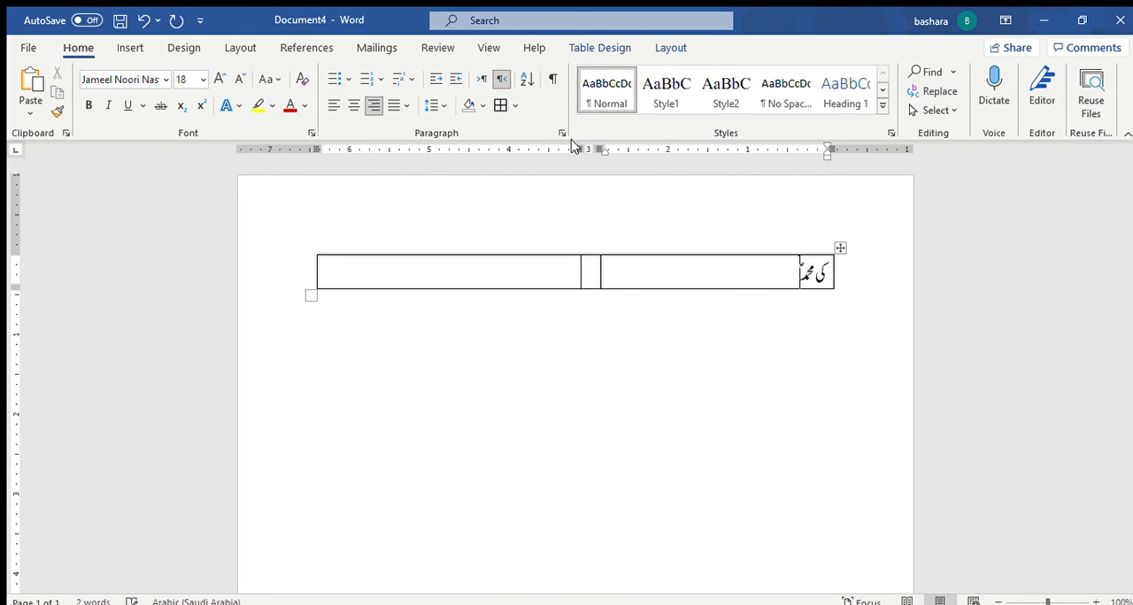
{"action": "type", "text": " سے وفا تو نے ت"}
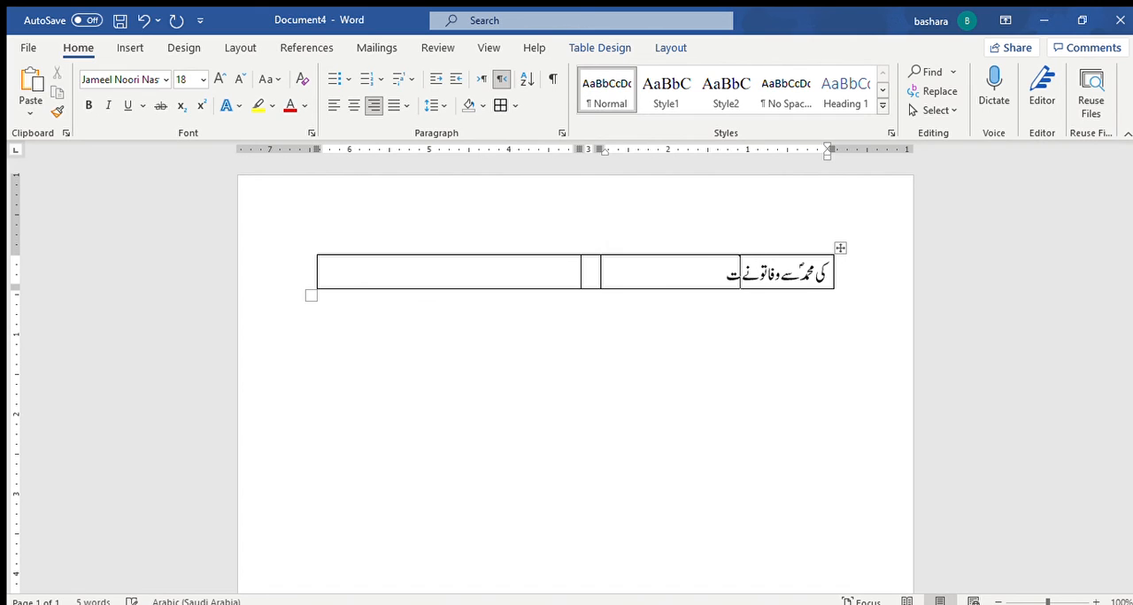
{"action": "type", "text": "و ہم تیرے ہیں س"}
{"action": "key", "text": "BackSpace"}
{"action": "key", "text": "BackSpace"}
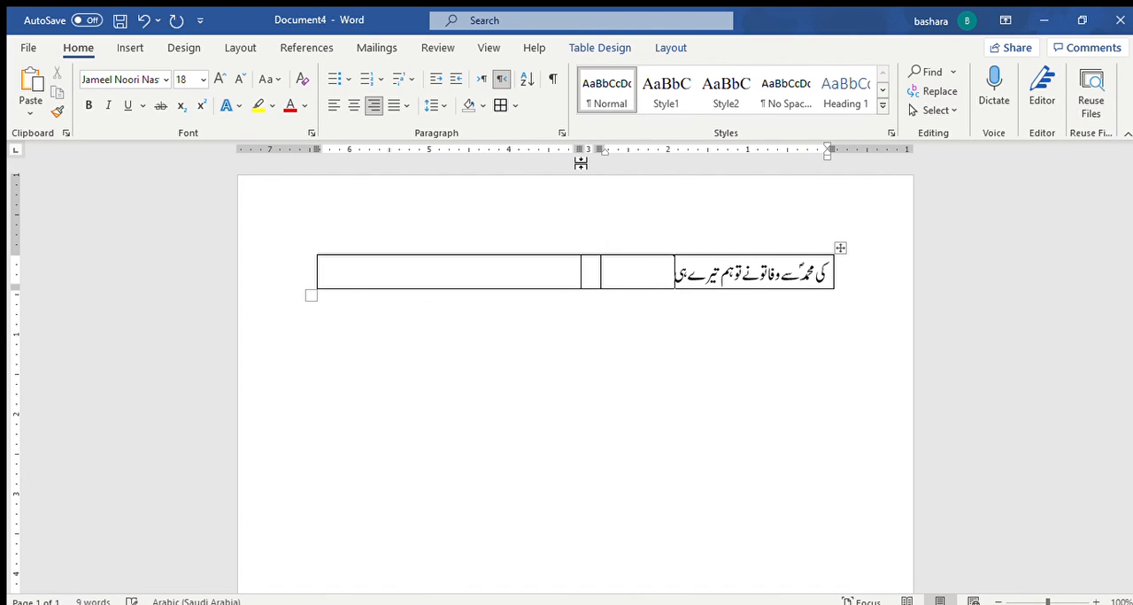
{"action": "type", "text": "ں"}
Step: Enter "یہ جہاں چیز ہے کیا لوح و قلم تیرے ہیں" in the leftmost cell, leaving the narrow middle cell empty
{"action": "key", "text": "Tab"}
{"action": "key", "text": "Tab"}
{"action": "type", "text": "یہ جہاں س"}
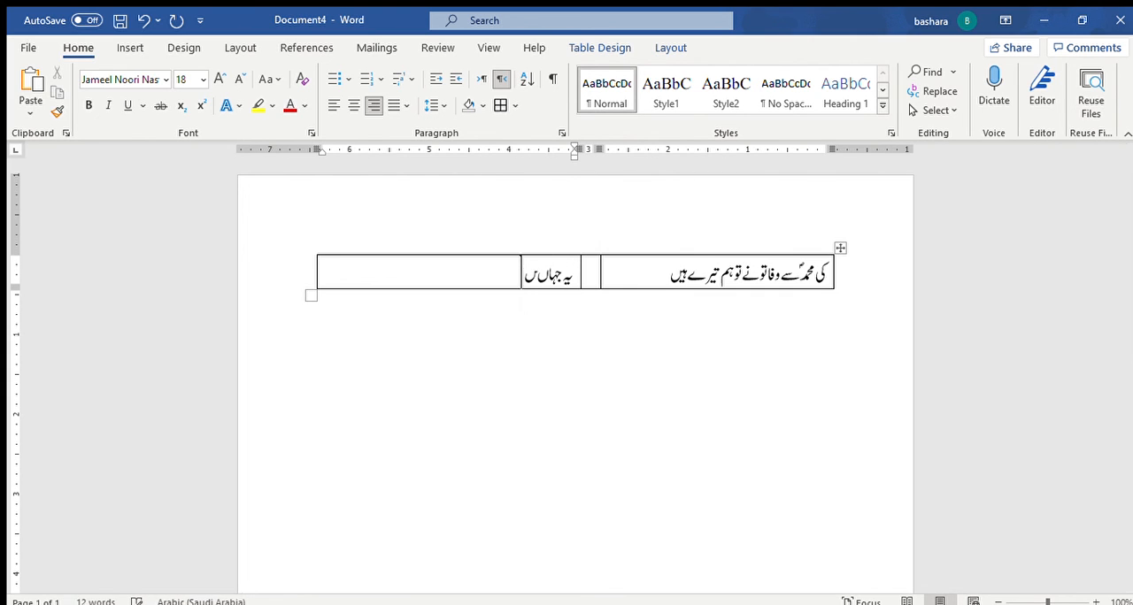
{"action": "key", "text": "BackSpace"}
{"action": "type", "text": "چیز"}
{"action": "key", "text": "BackSpace"}
{"action": "key", "text": "BackSpace"}
{"action": "key", "text": "BackSpace"}
{"action": "type", "text": "چیز"}
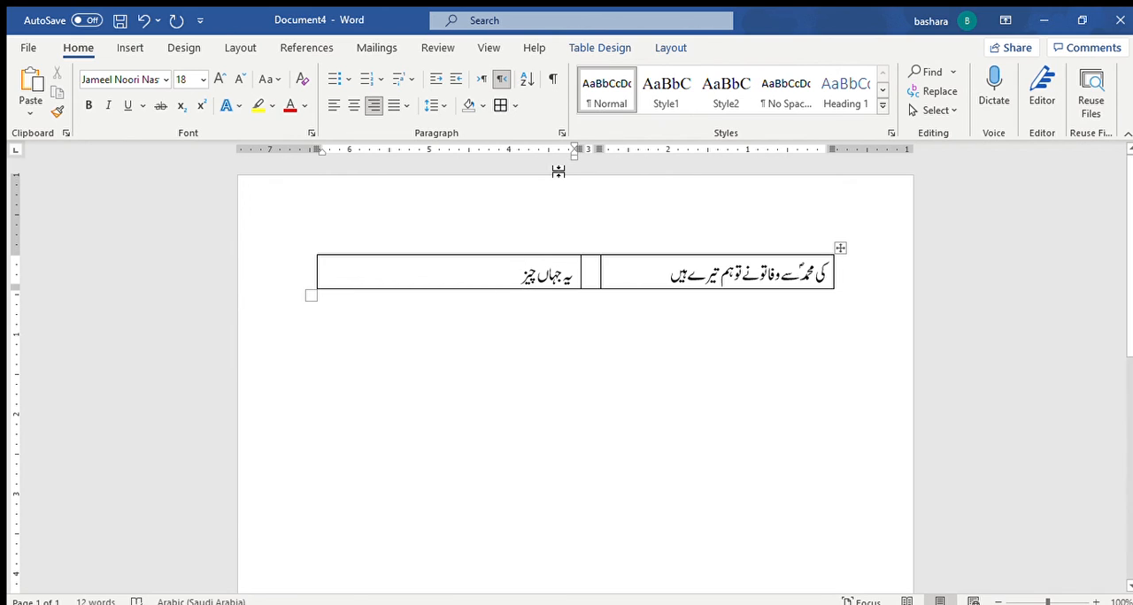
{"action": "type", "text": " ہے کیا لوح"}
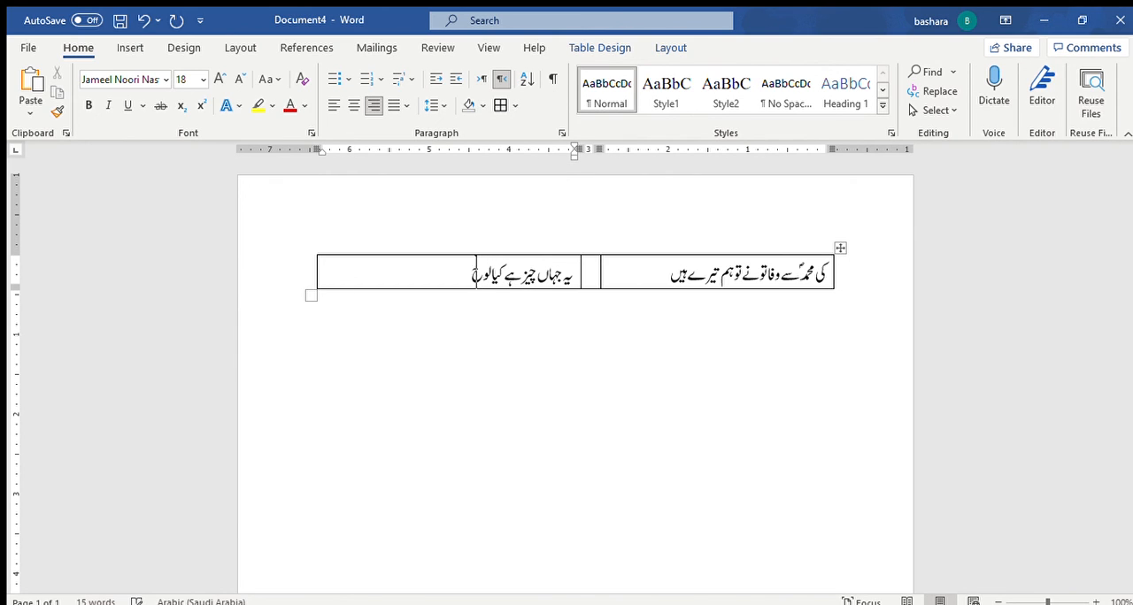
{"action": "type", "text": " و قلم تیرے ہیں"}
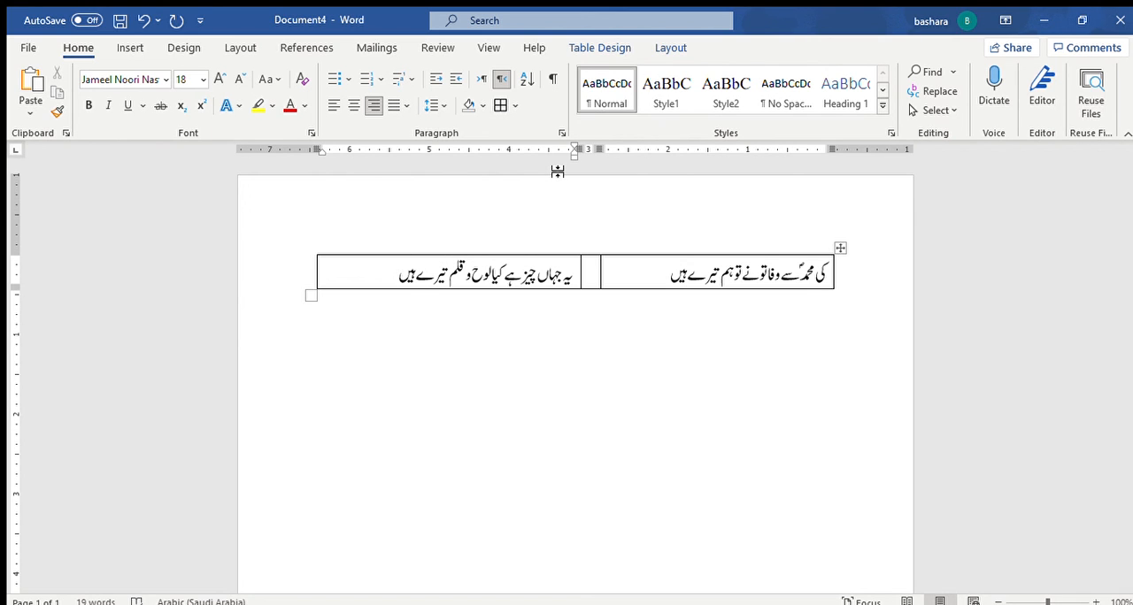
Step: Add a second table row and enter "ہوئی ختم اس کی محبت اس زمیں کے بسنے والوں پر" in its rightmost cell
{"action": "left_click_drag", "start_coordinate": [830, 274], "coordinate": [626, 285]}
{"action": "left_click", "coordinate": [388, 277]}
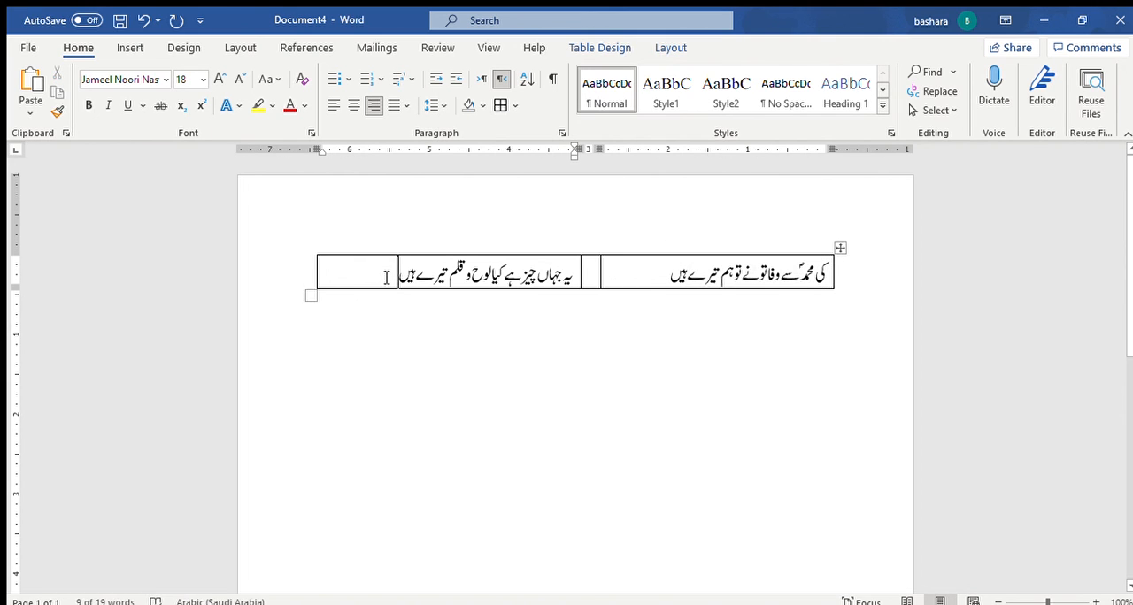
{"action": "key", "text": "Tab"}
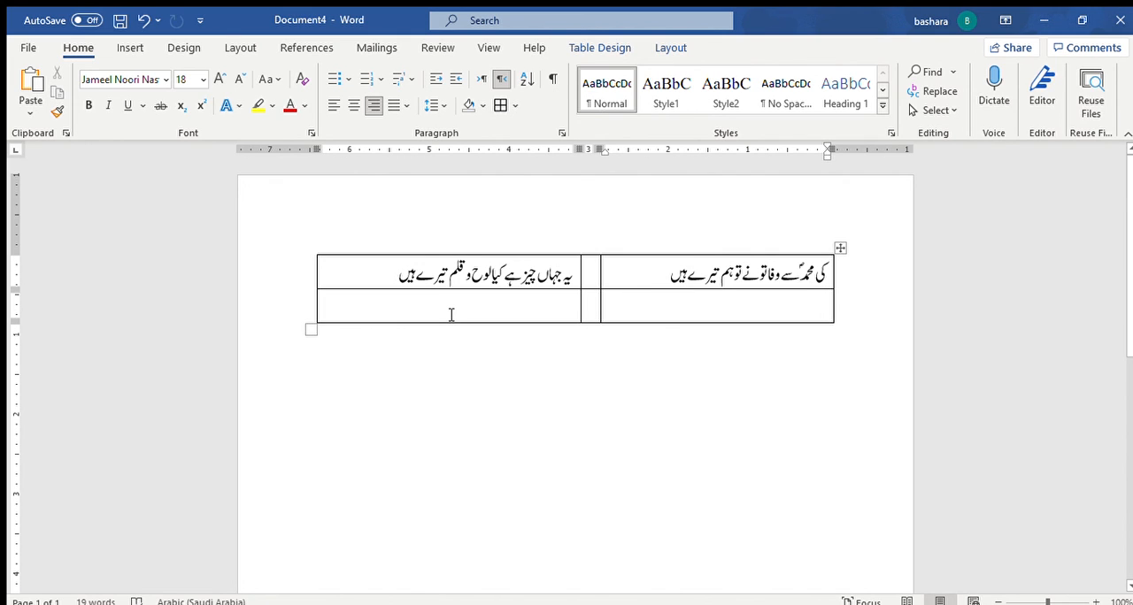
{"action": "type", "text": "ہوئی ختم"}
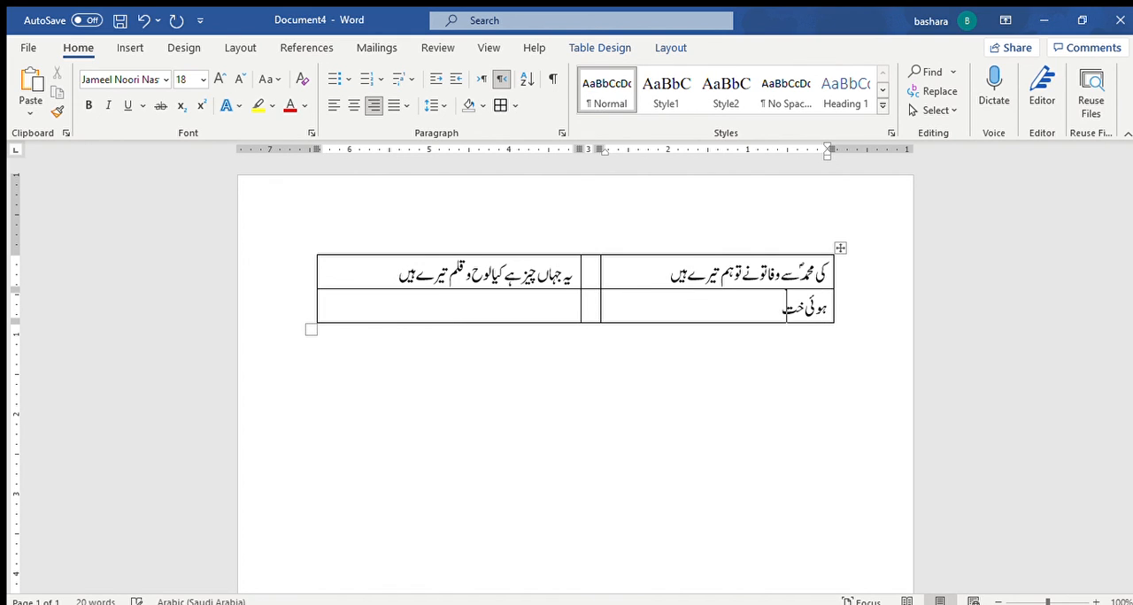
{"action": "type", "text": " اس کی محم"}
{"action": "type", "text": "ت اس زمی"}
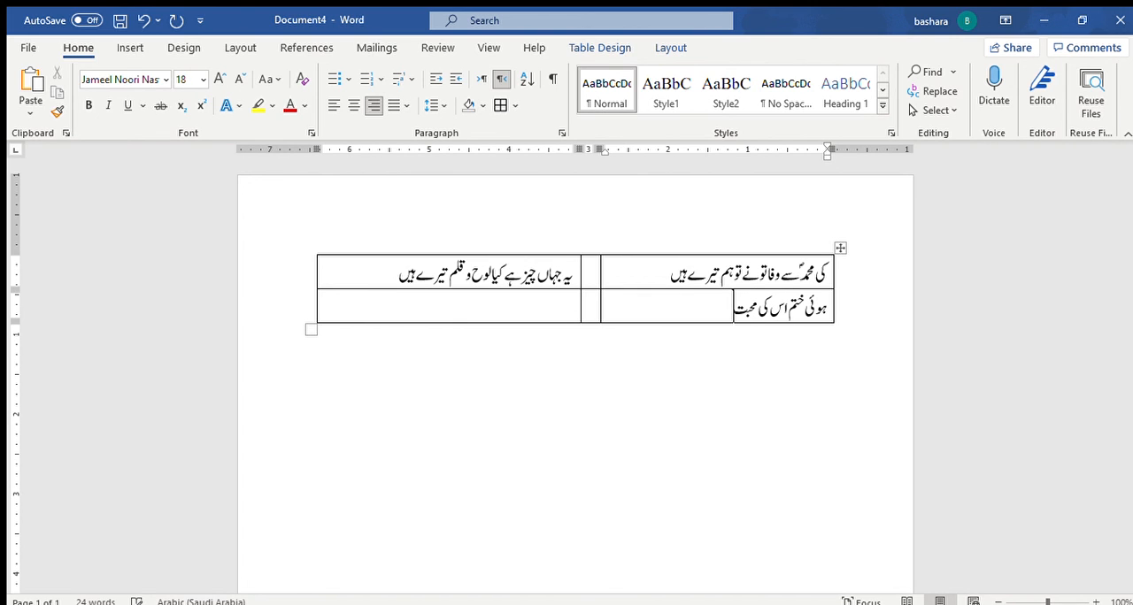
{"action": "type", "text": "ں کے بس"}
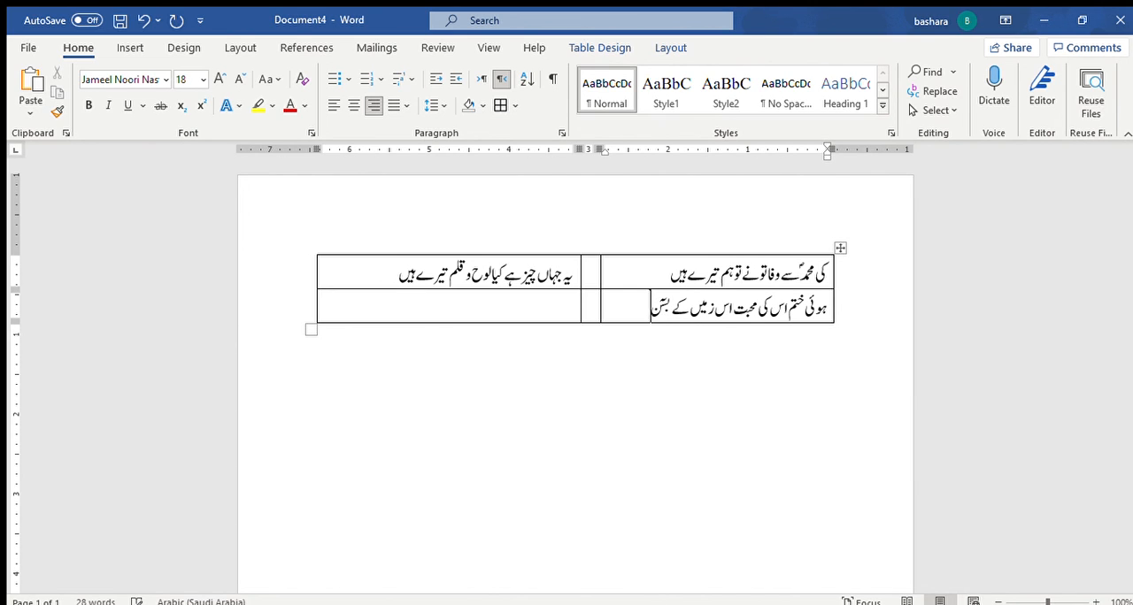
{"action": "type", "text": "نے والوں پر"}
Step: Enter "کہ پہنچایا ہے ان سب تک محمدؐ نے کلام اس کا" in the leftmost cell of the second row
{"action": "key", "text": "Tab"}
{"action": "key", "text": "Tab"}
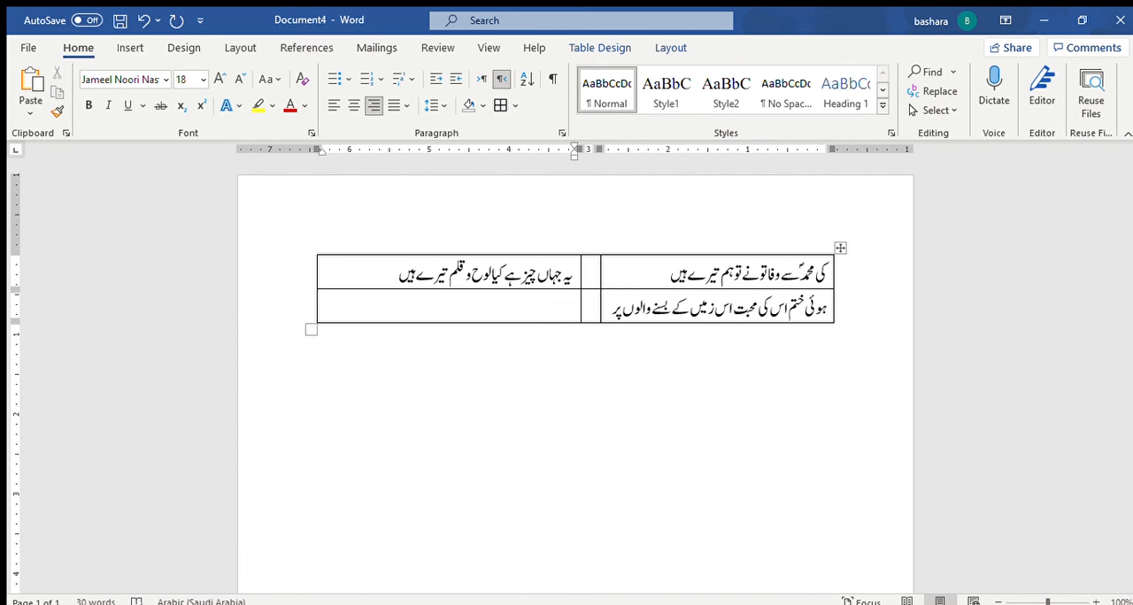
{"action": "type", "text": "کہ پہنچا فف"}
{"action": "key", "text": "BackSpace"}
{"action": "key", "text": "BackSpace"}
{"action": "type", "text": "یاہے اس"}
{"action": "key", "text": "BackSpace"}
{"action": "key", "text": "BackSpace"}
{"action": "key", "text": "BackSpace"}
{"action": "type", "text": "ان س"}
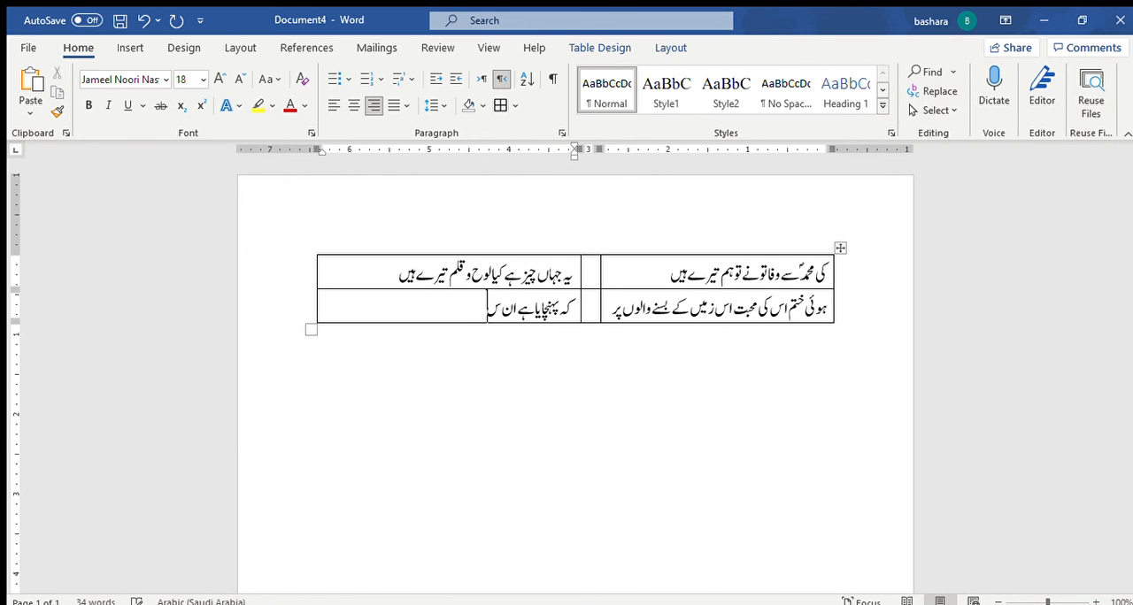
{"action": "type", "text": "ب تک محمدؐ نے کلا"}
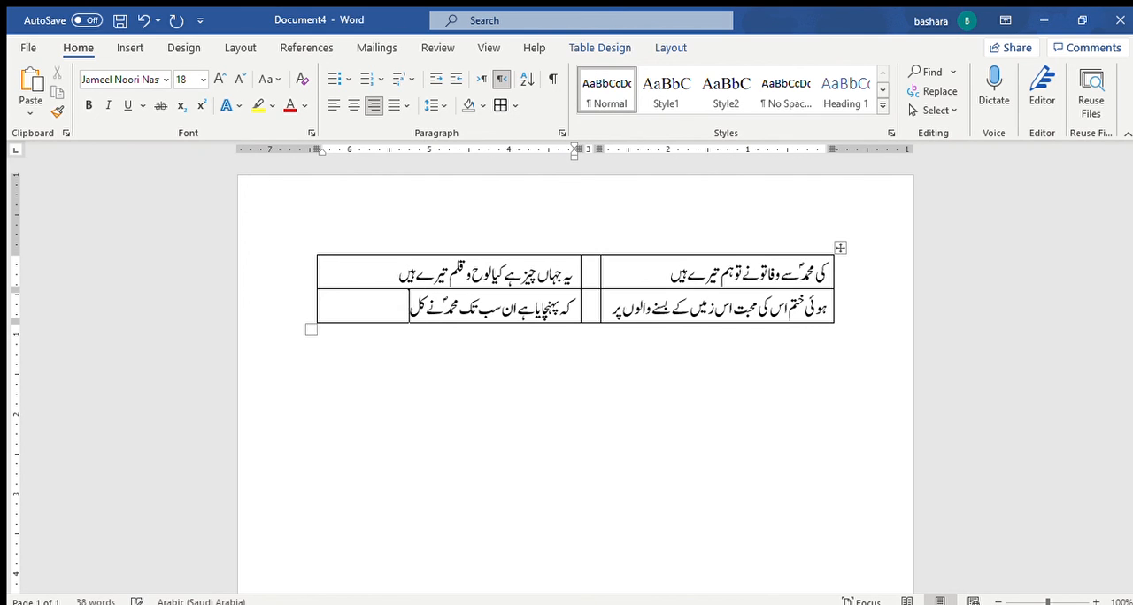
{"action": "type", "text": "م اس کا"}
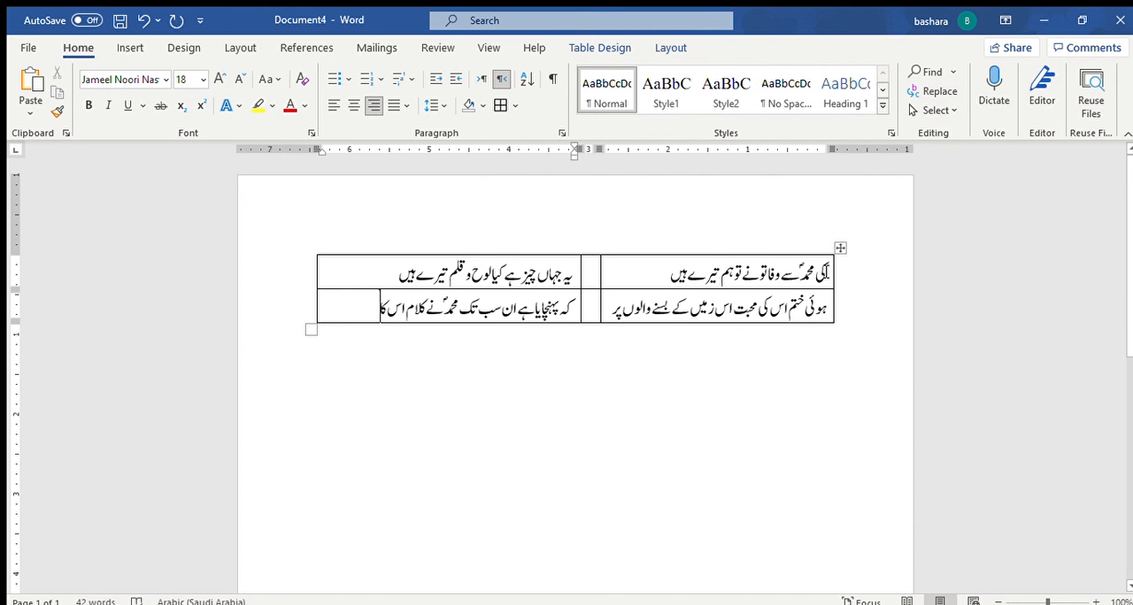
Step: Distribute the text of all table cells so every verse line fills the full width of its column
{"action": "left_click_drag", "start_coordinate": [827, 271], "coordinate": [405, 314]}
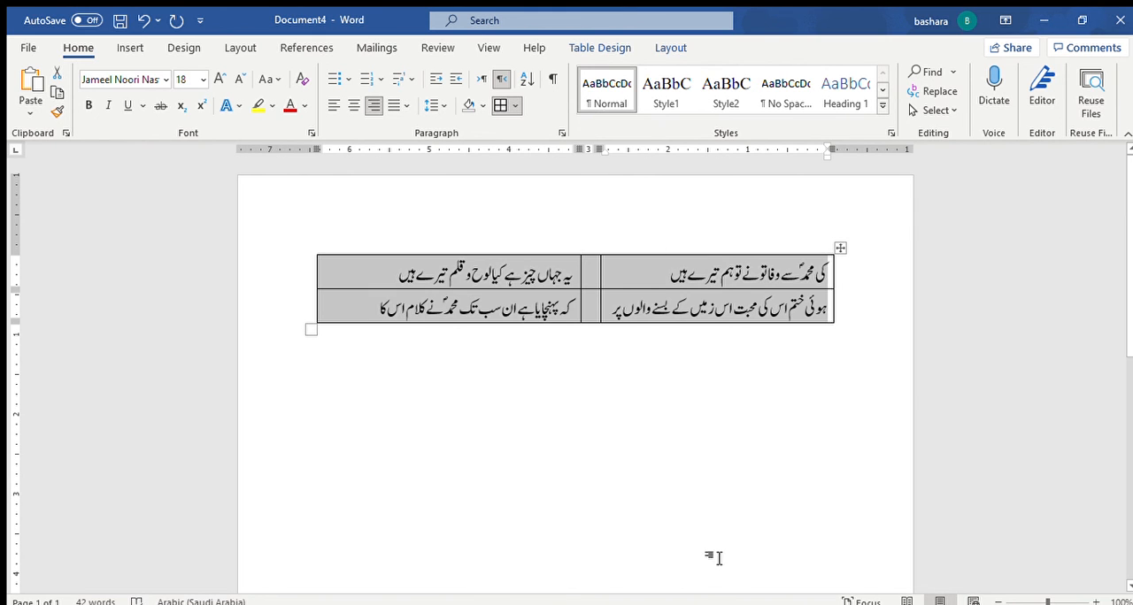
{"action": "left_click", "coordinate": [615, 570]}
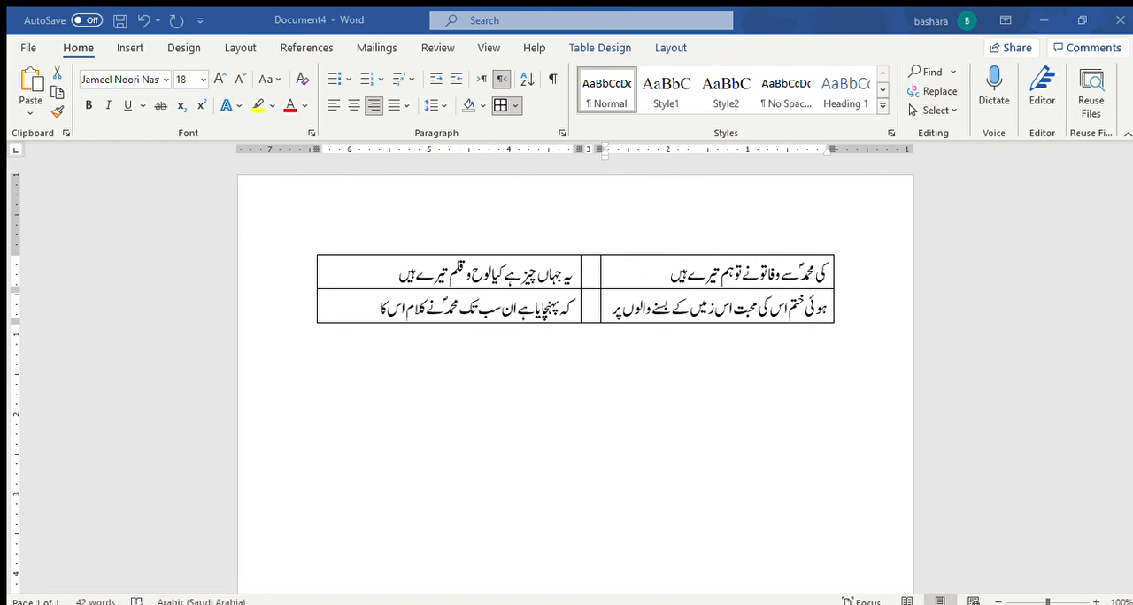
{"action": "key", "text": "ctrl+a"}
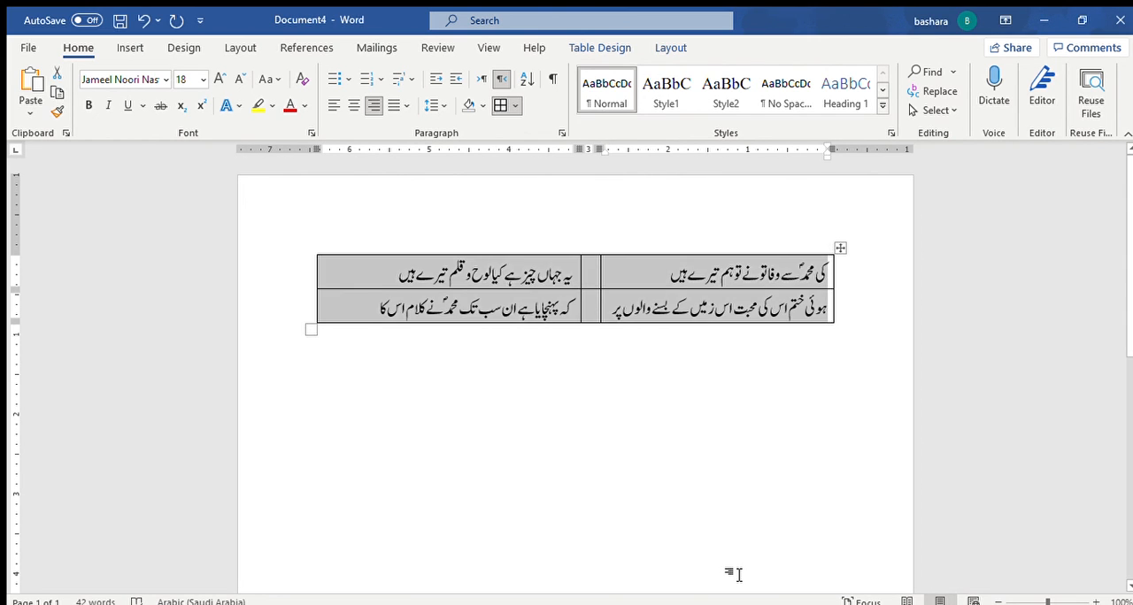
{"action": "key", "text": "ctrl+shift+j"}
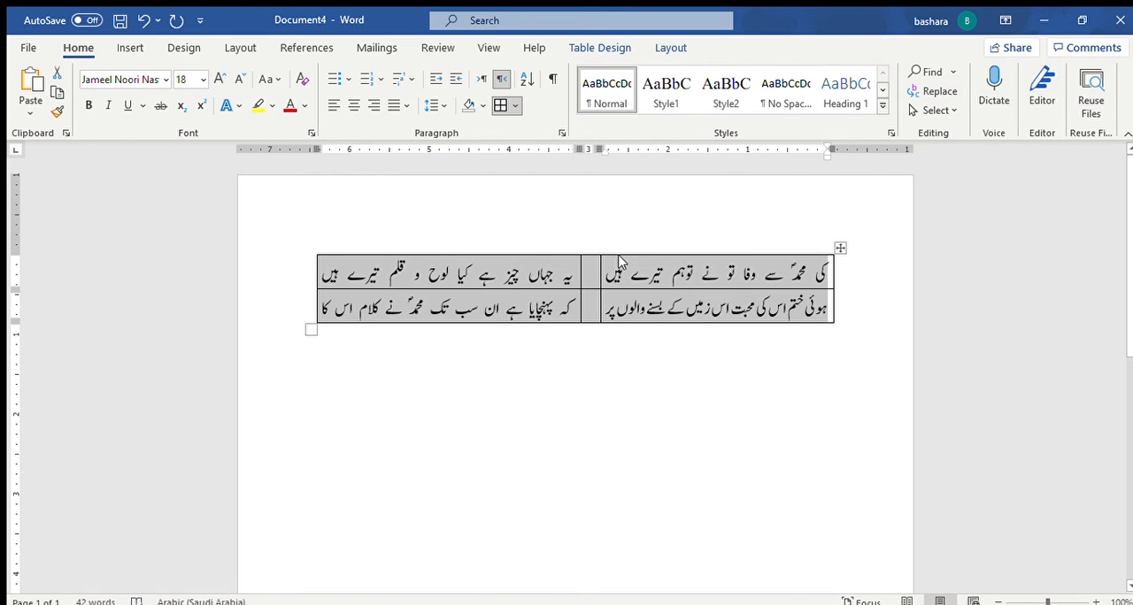
Step: Remove all borders from the poem table and place the cursor in the paragraph below it
{"action": "left_click", "coordinate": [515, 104]}
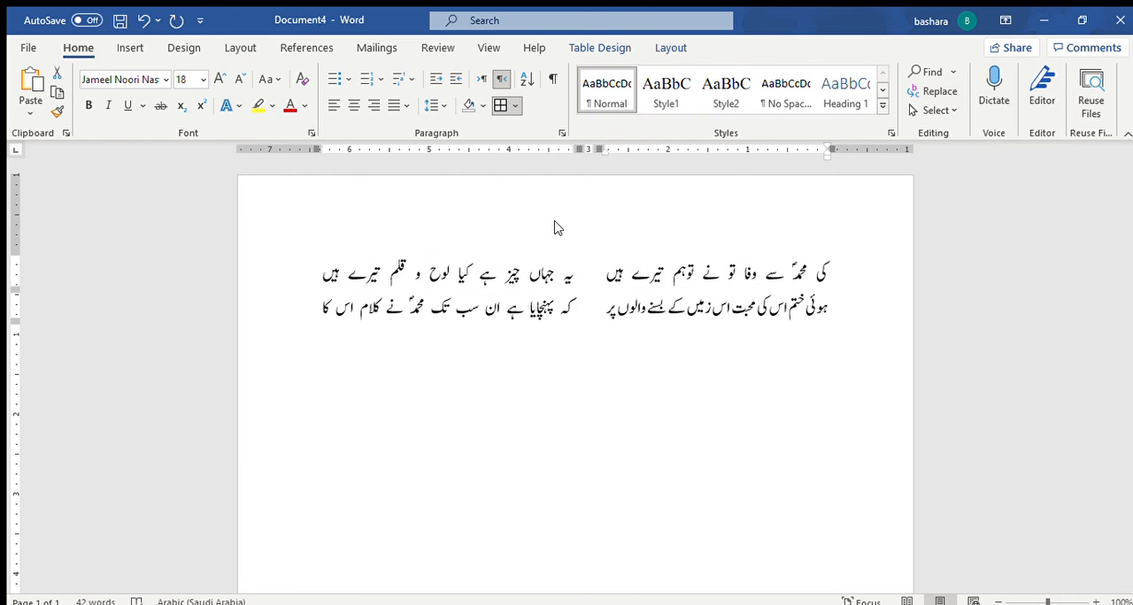
{"action": "left_click", "coordinate": [555, 222]}
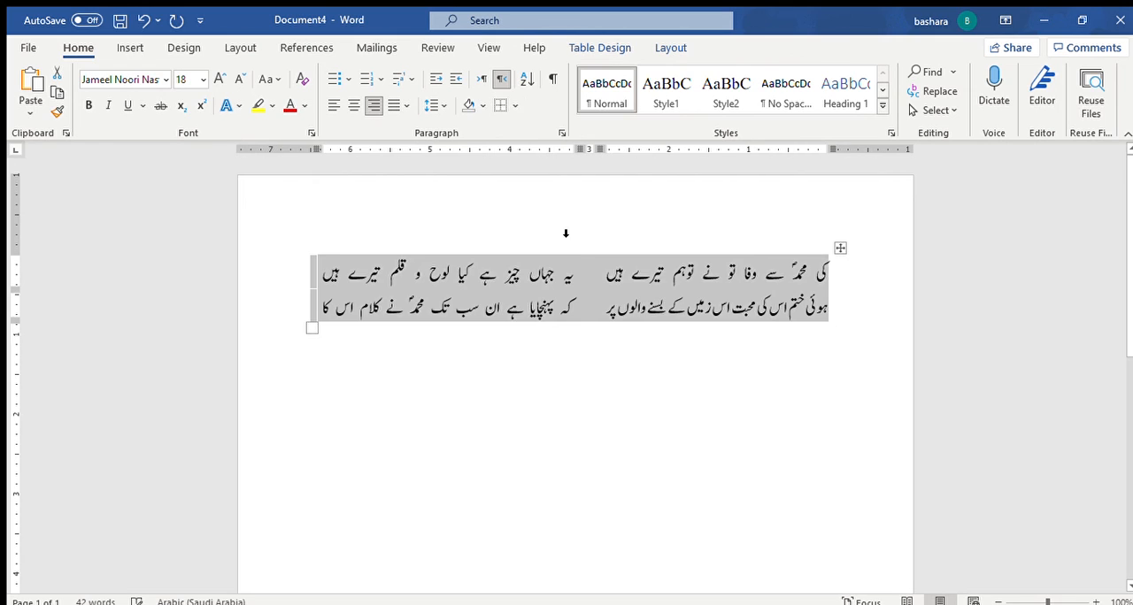
{"action": "left_click", "coordinate": [682, 363]}
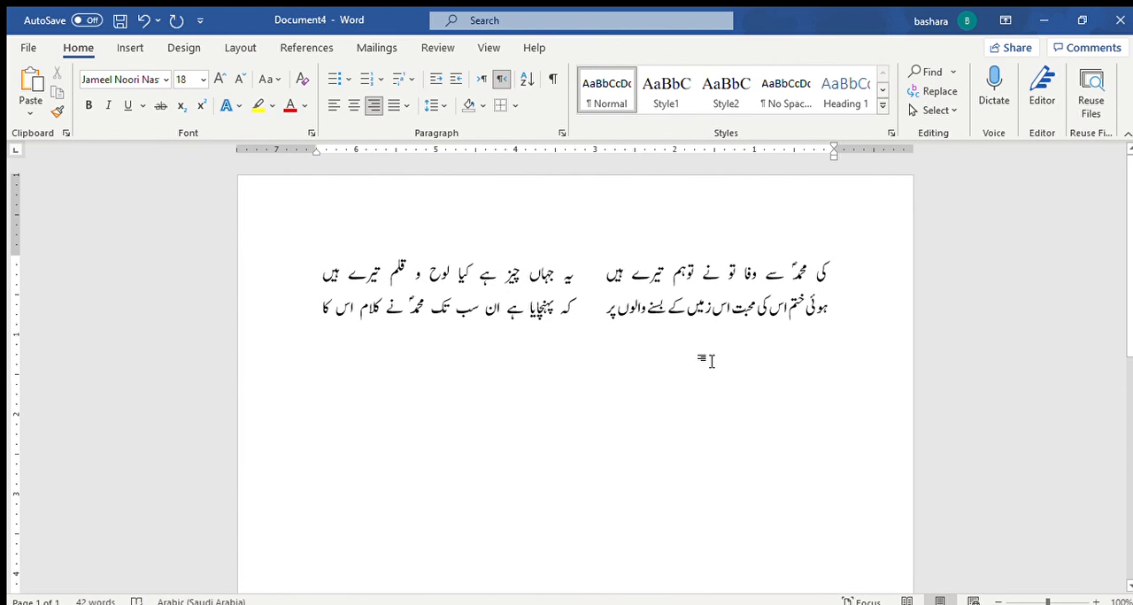